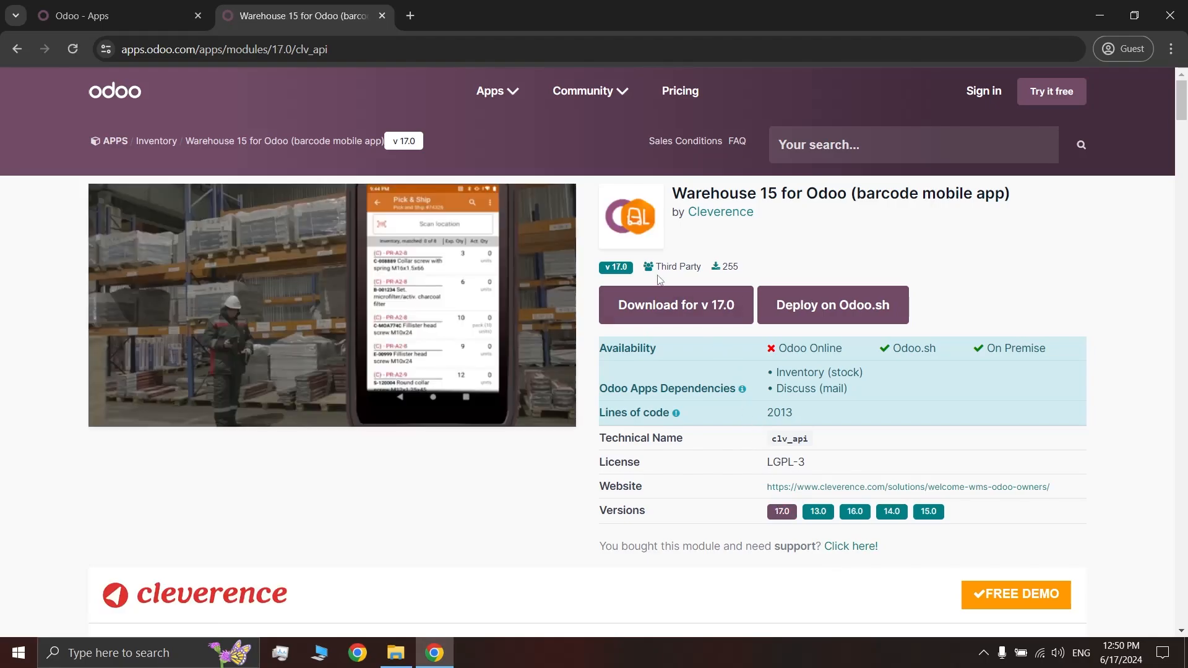
Download the Warehouse 15 module for Odoo 17.0 as clv_api-17.0.1.67.zip into Downloads
left_click(684, 306)
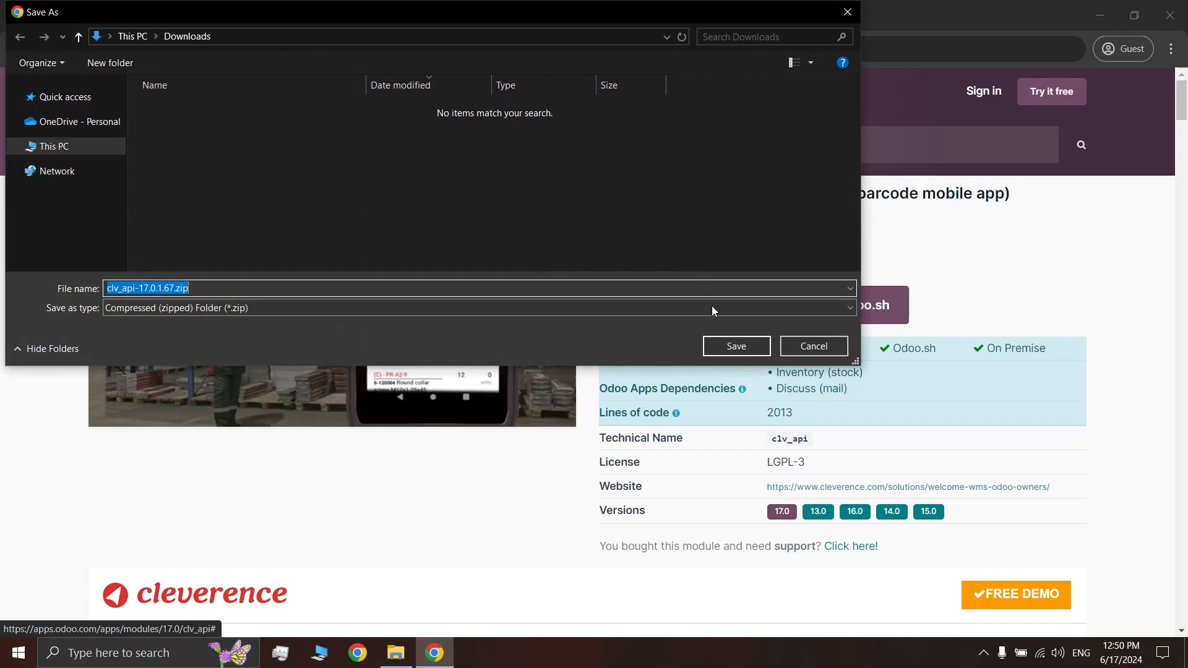
left_click(734, 347)
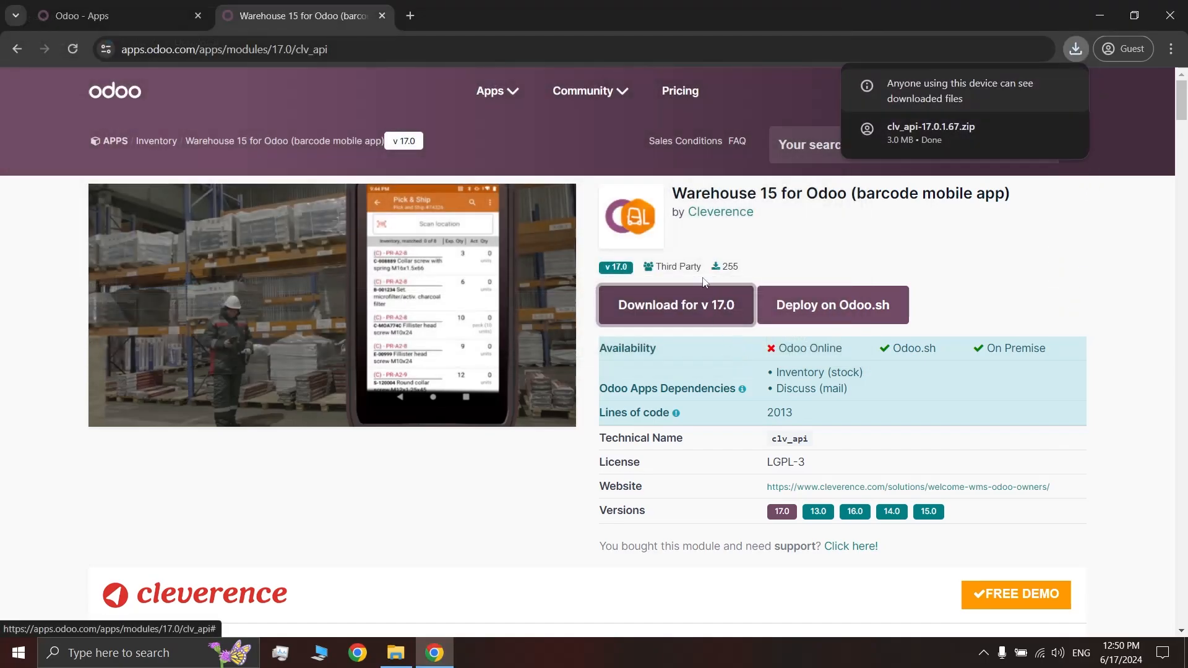
left_click(1101, 243)
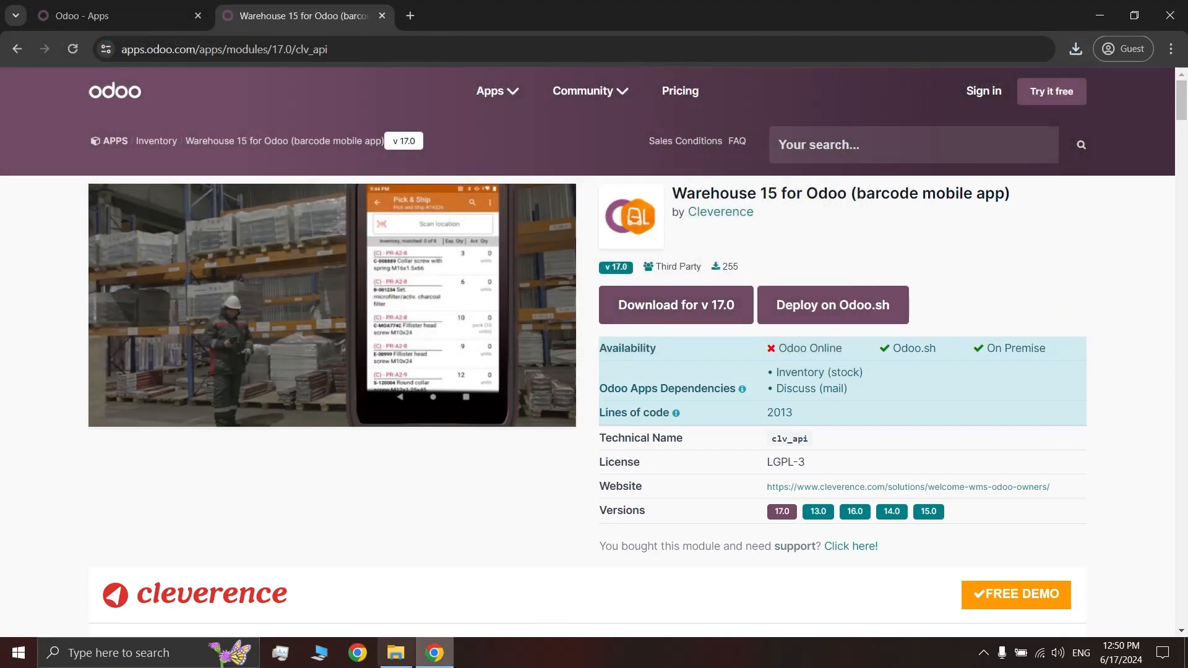
Extract clv_api-17.0.1.67.zip into its own folder and open that folder
left_click(396, 653)
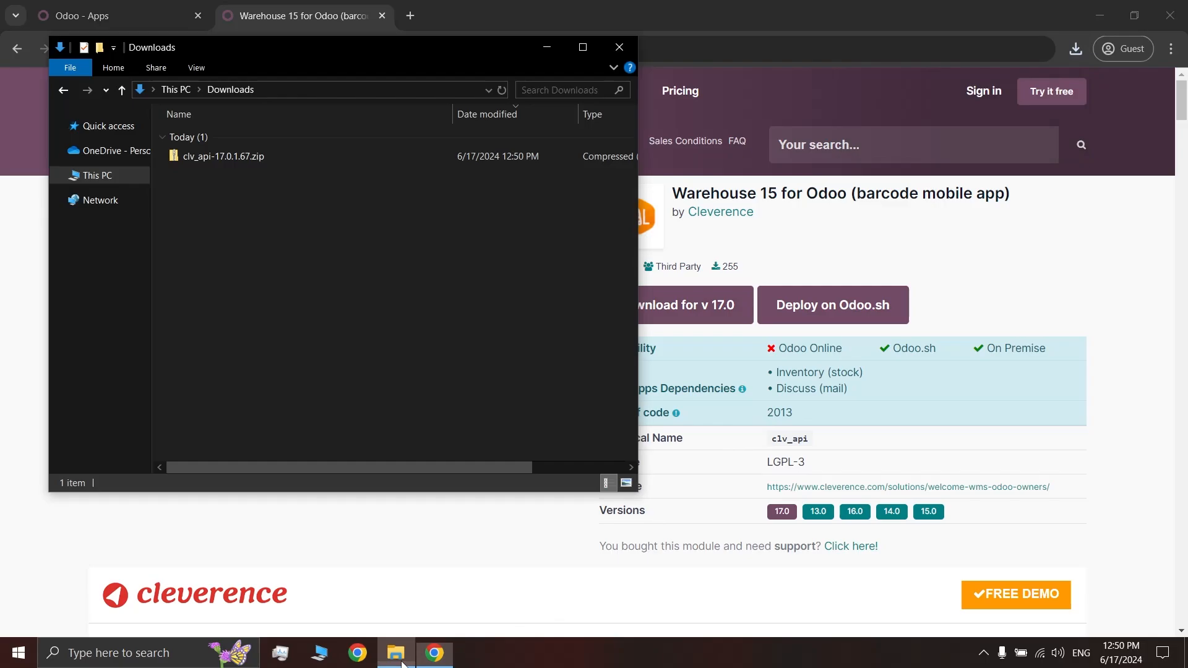
right_click(259, 165)
left_click(332, 233)
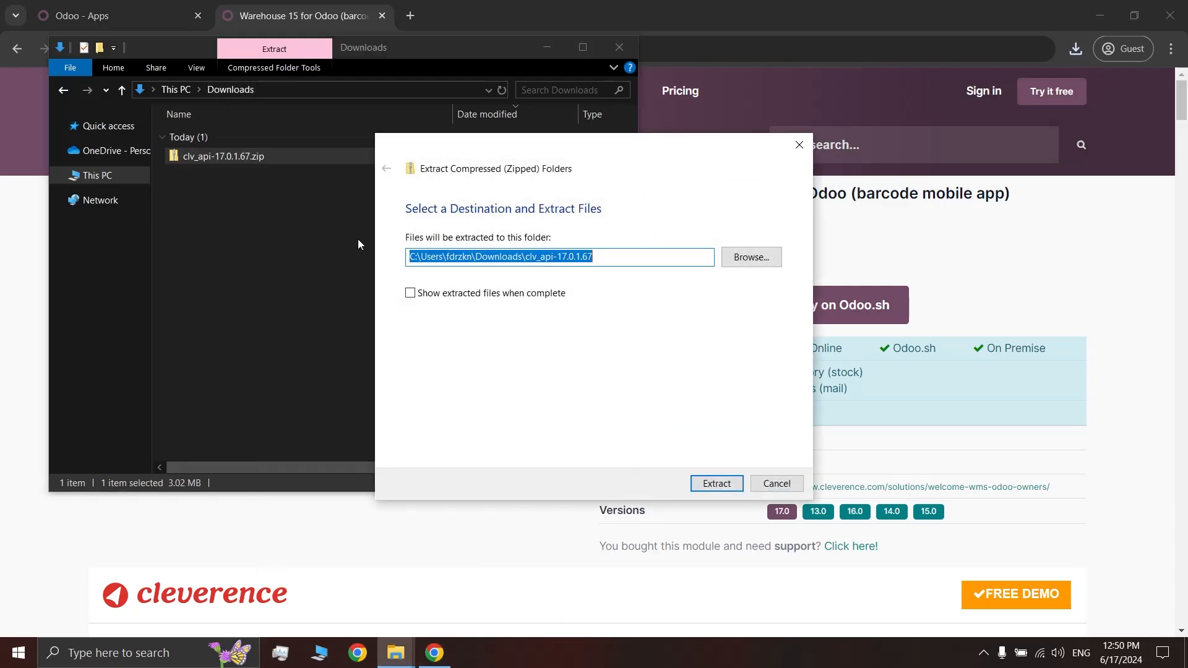
left_click(716, 484)
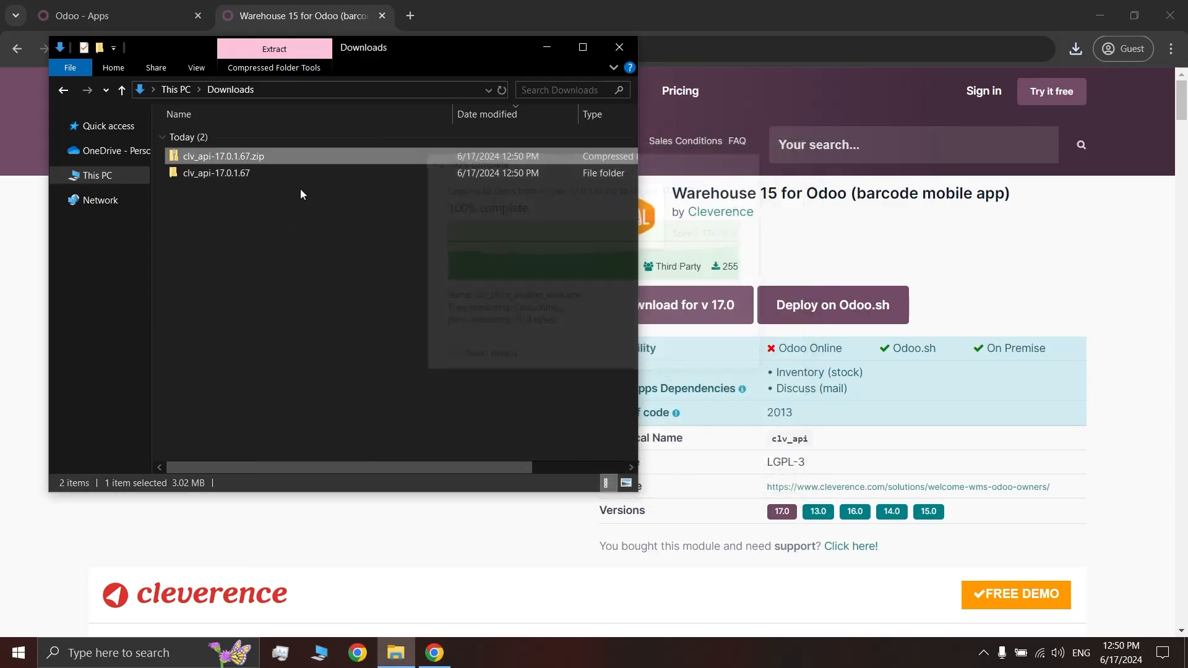
double_click(287, 177)
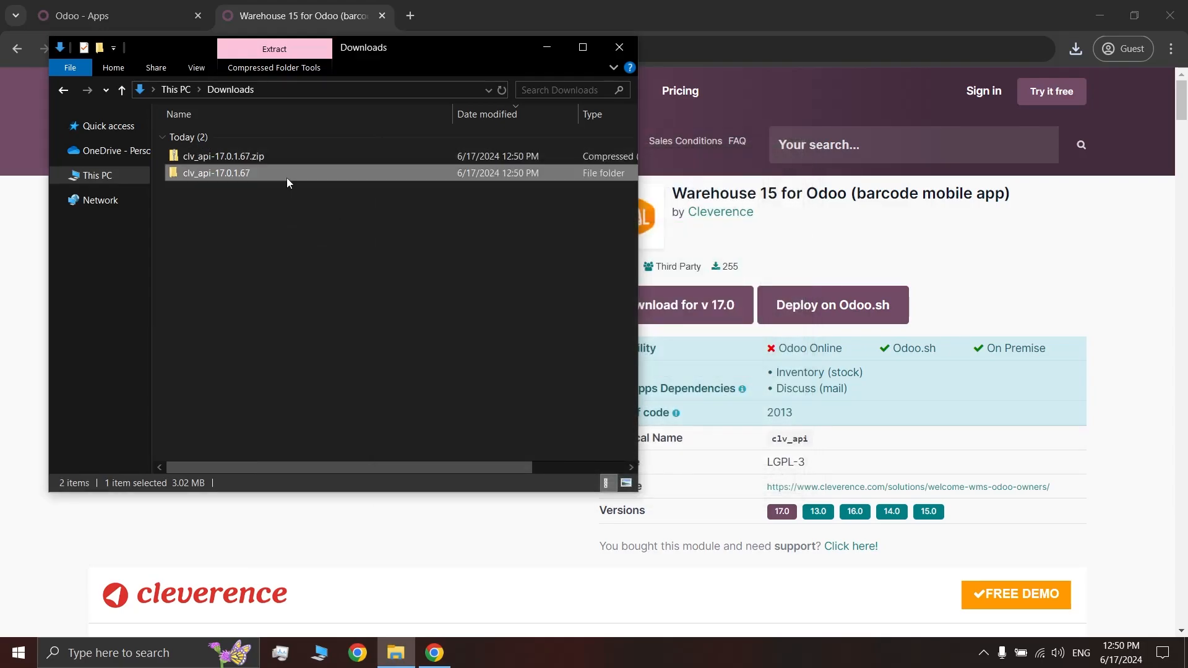
Launch a Command Prompt in the clv_api-17.0.1.67 folder with CMD
left_click(416, 88)
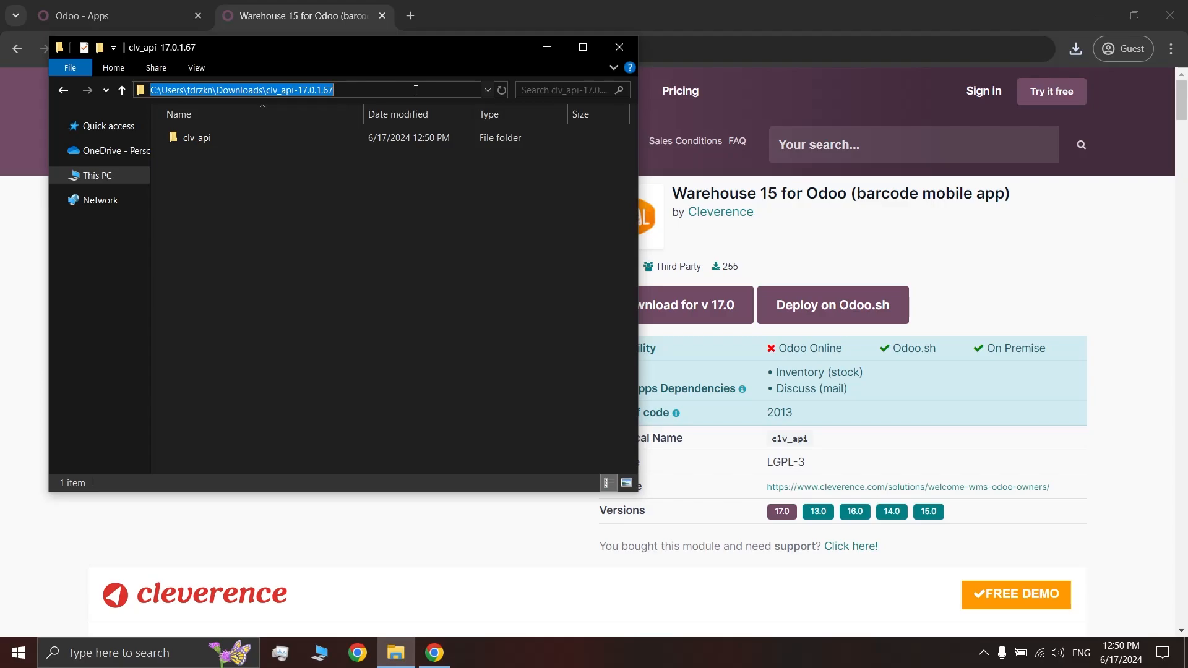
type("CMD")
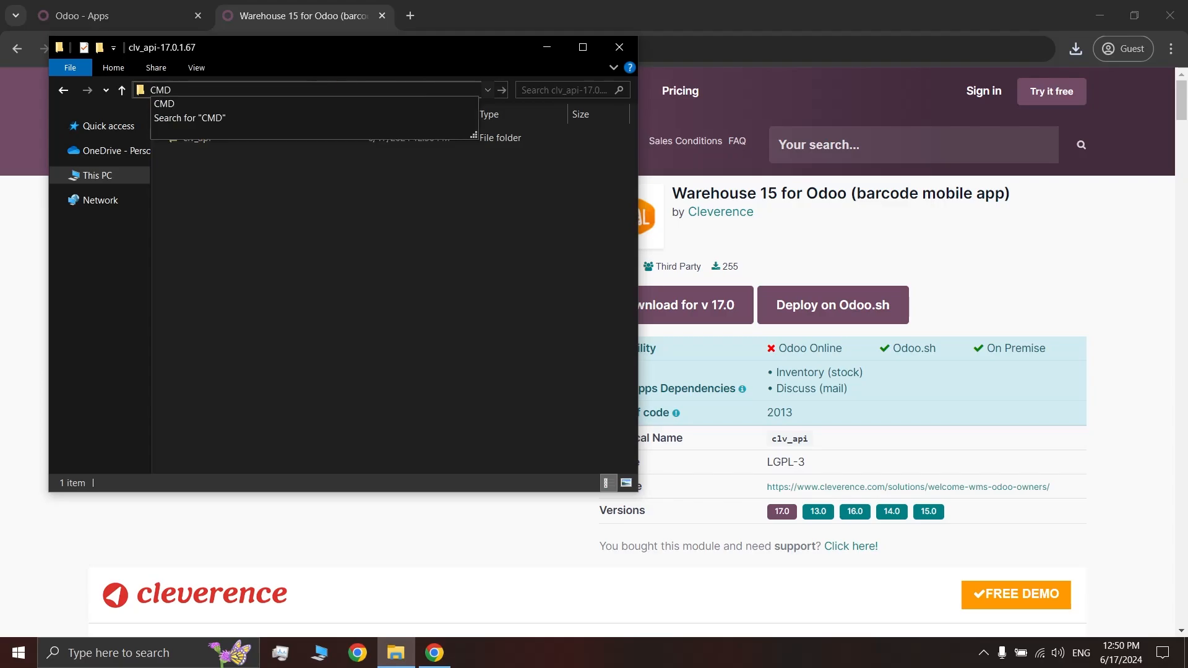
key("Return")
Copy clv_api to the server's /opt/test_circuit_odoo17/addons with scp -r, then enter the ssh root login command
left_click_drag(403, 27, 635, 165)
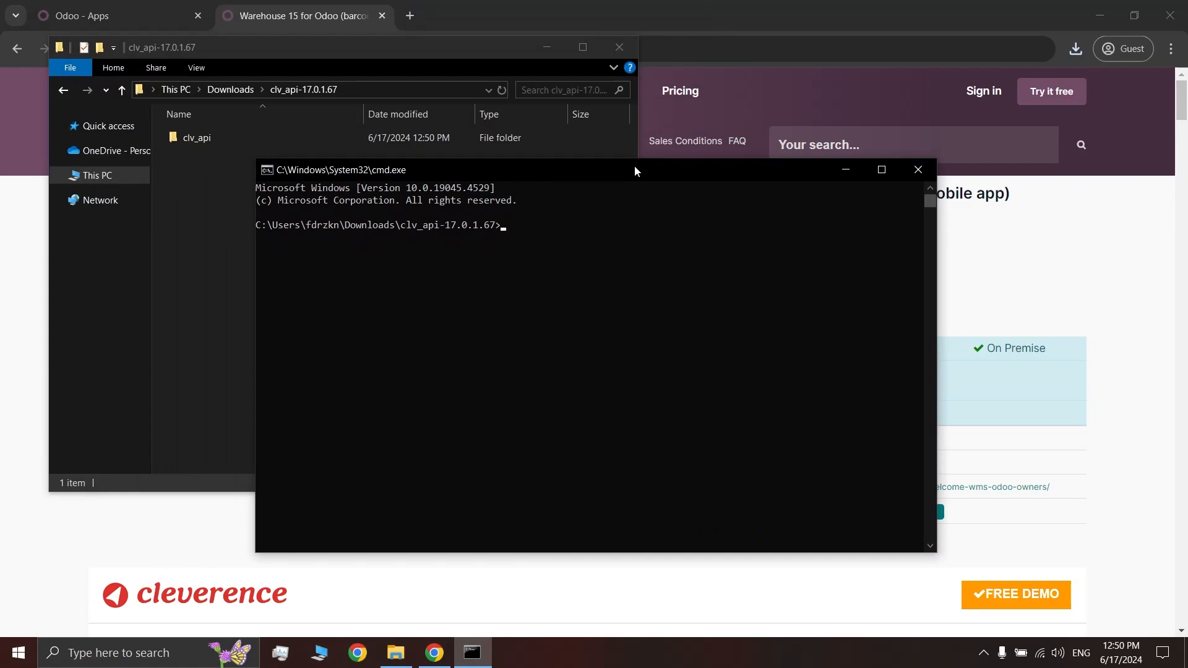
type("scp -r .\\clv_api\\ root@85.193.81.126:")
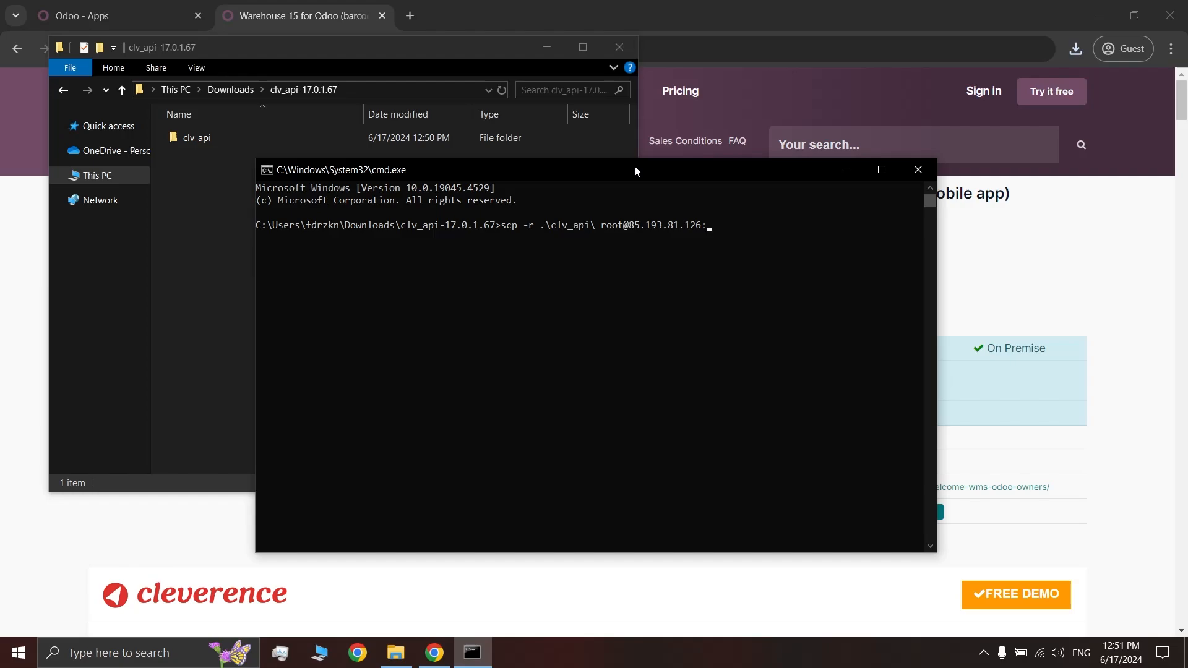
type("/opt/test_circuit_odoo17/addons")
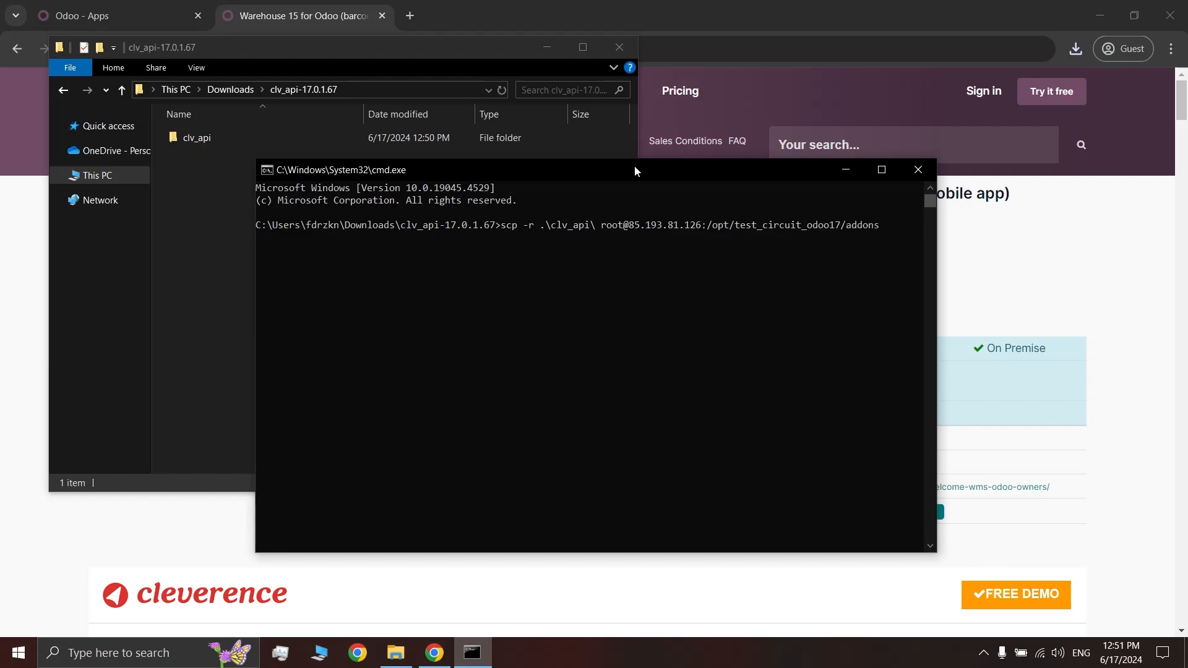
key("Return")
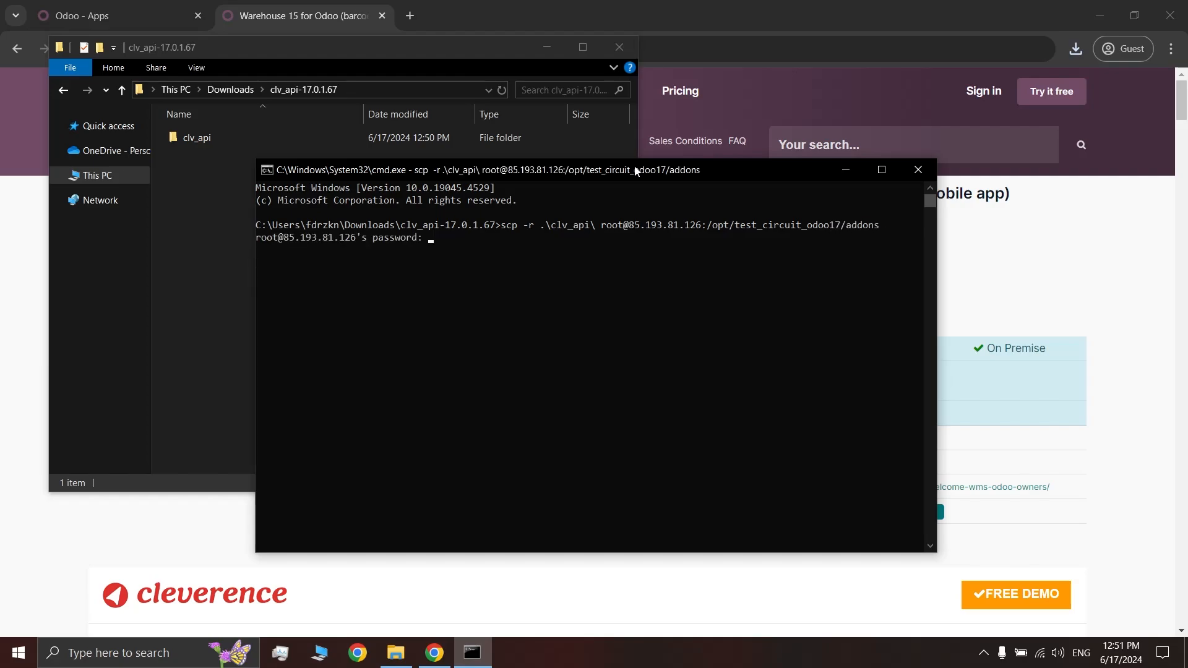
key("Return")
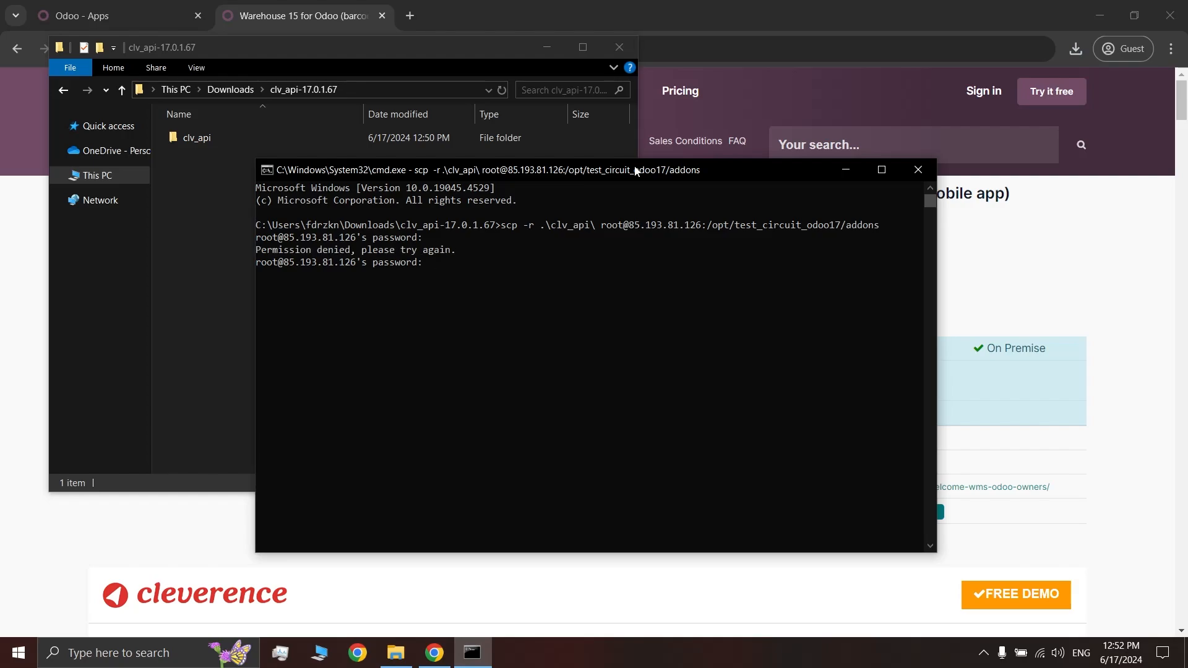
key("Return")
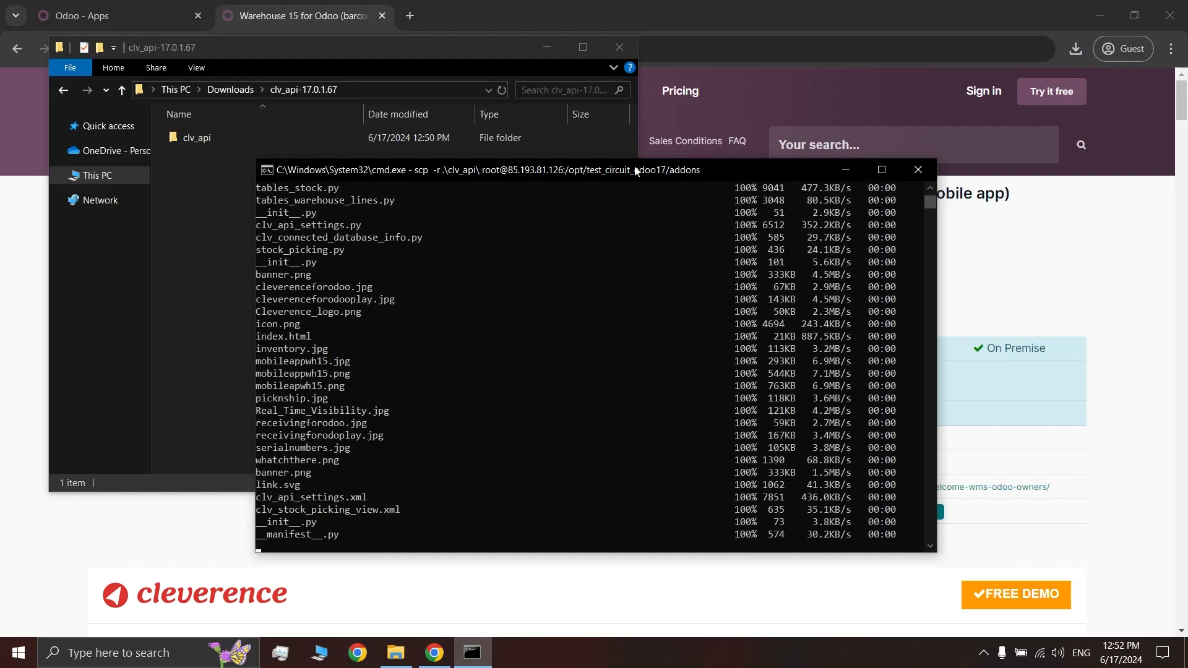
type("s\\clv_api-17.0.1.67>ssh")
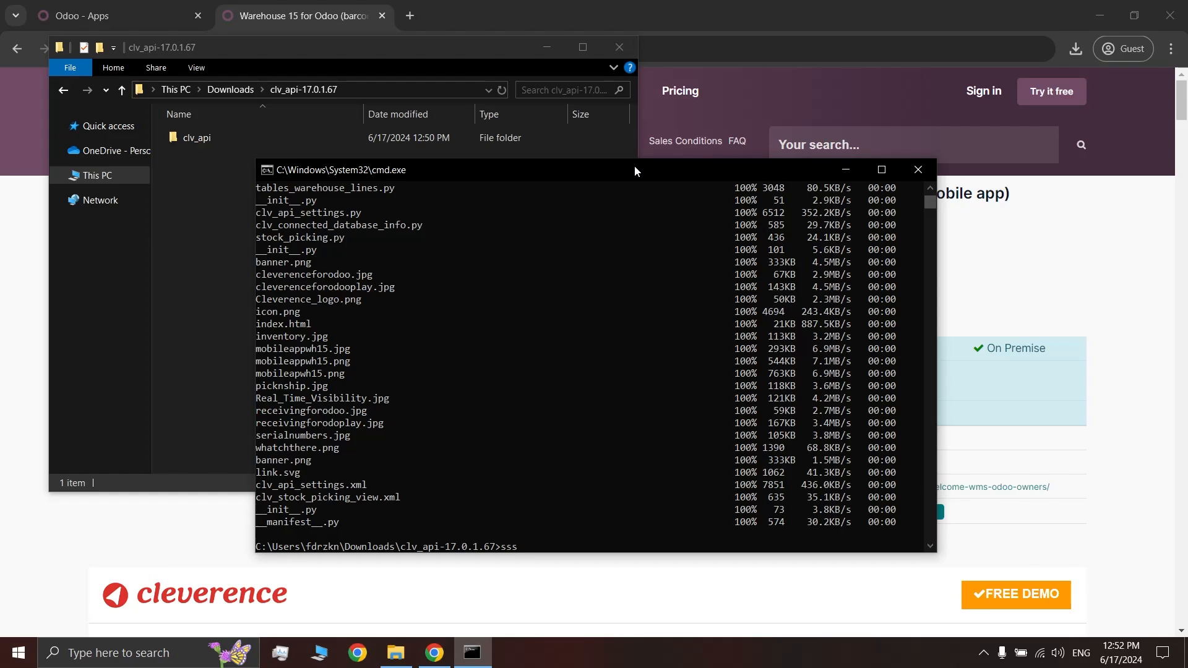
type(" root@85.193.81.126")
Log in to the server, run sudo systemctl restart test_circuit_odoo17, and return to the browser
key("Return")
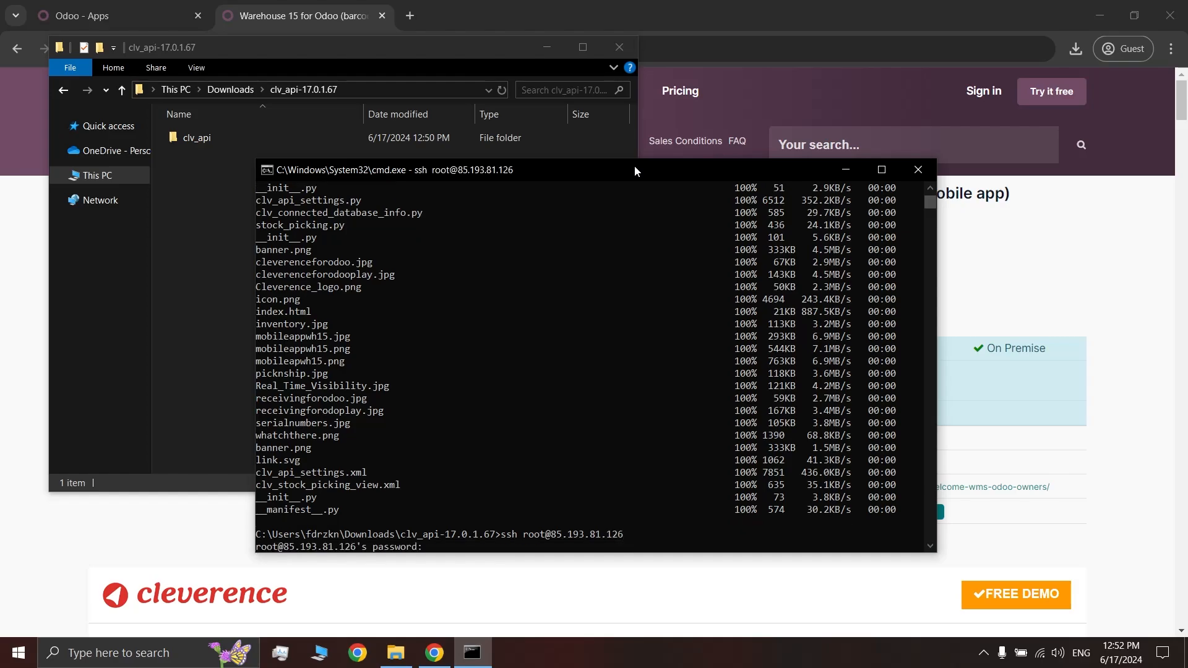
key("Return")
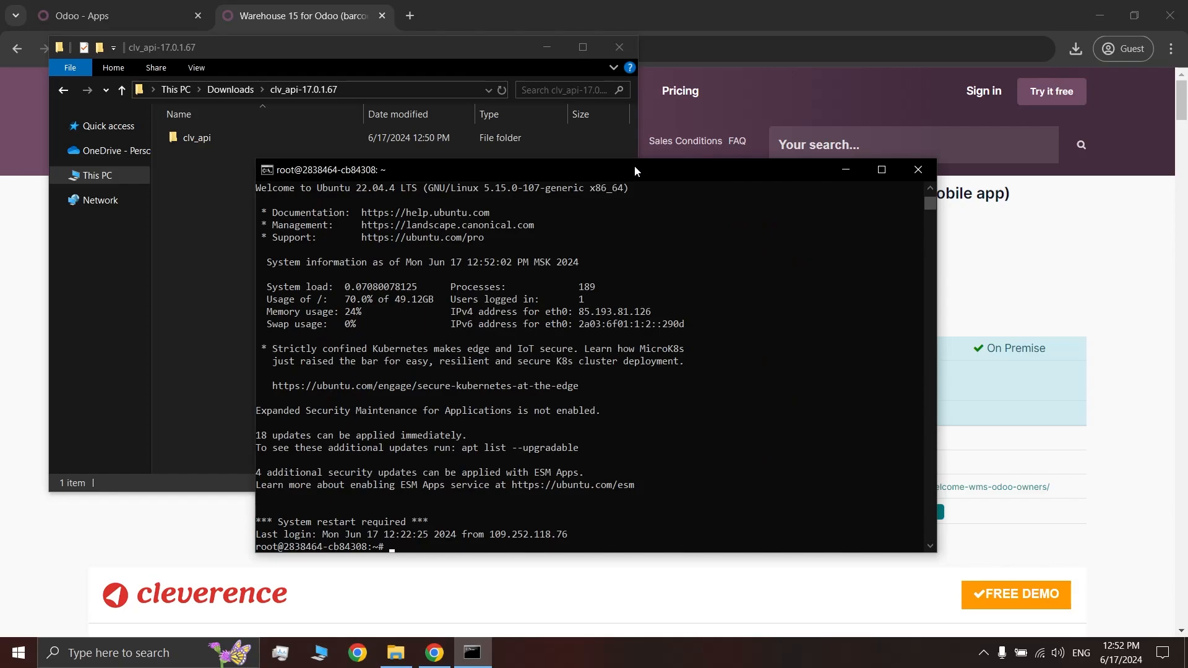
type("sudo systemctl restart test_circuit_odoo17")
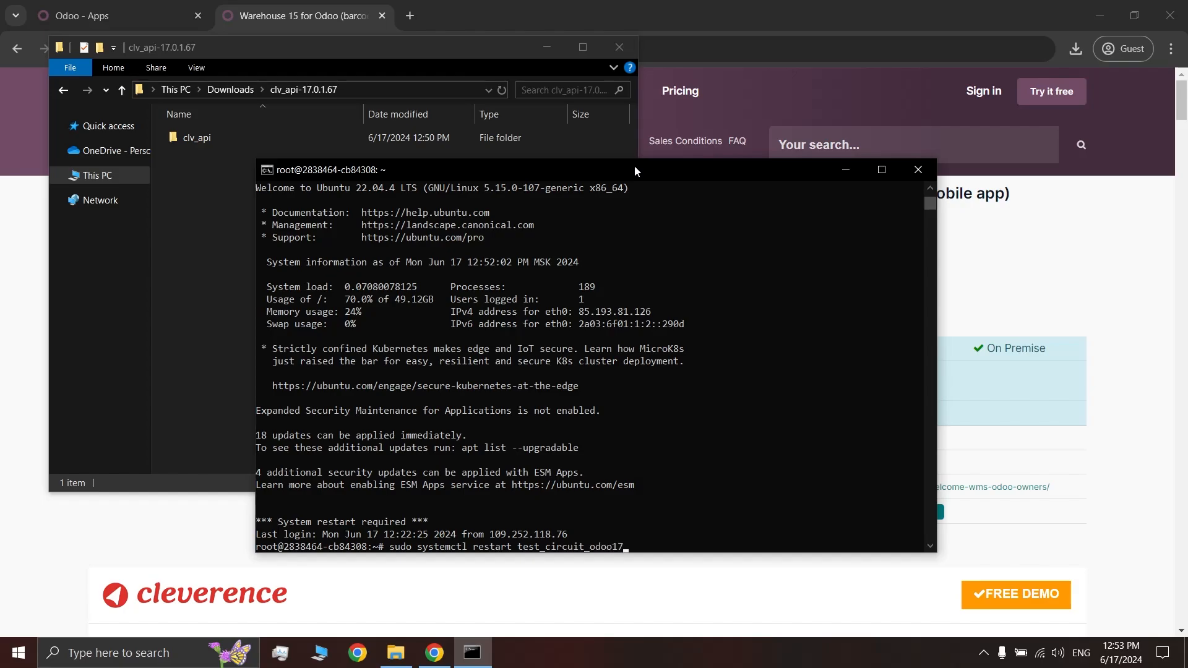
key("Return")
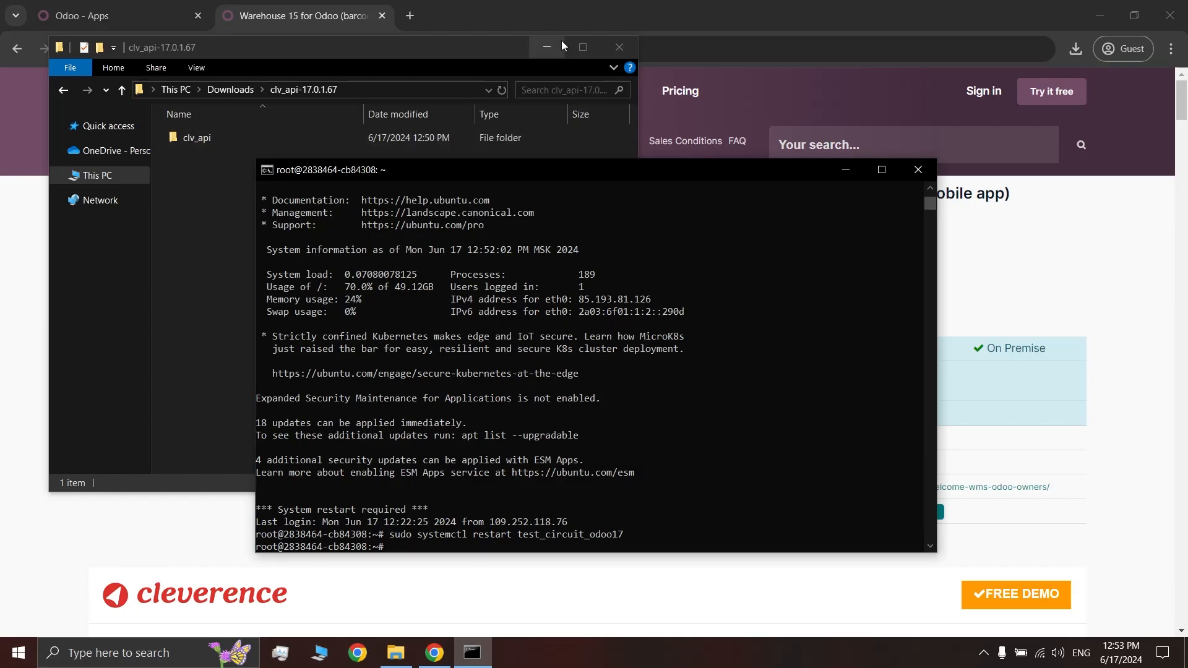
left_click(556, 25)
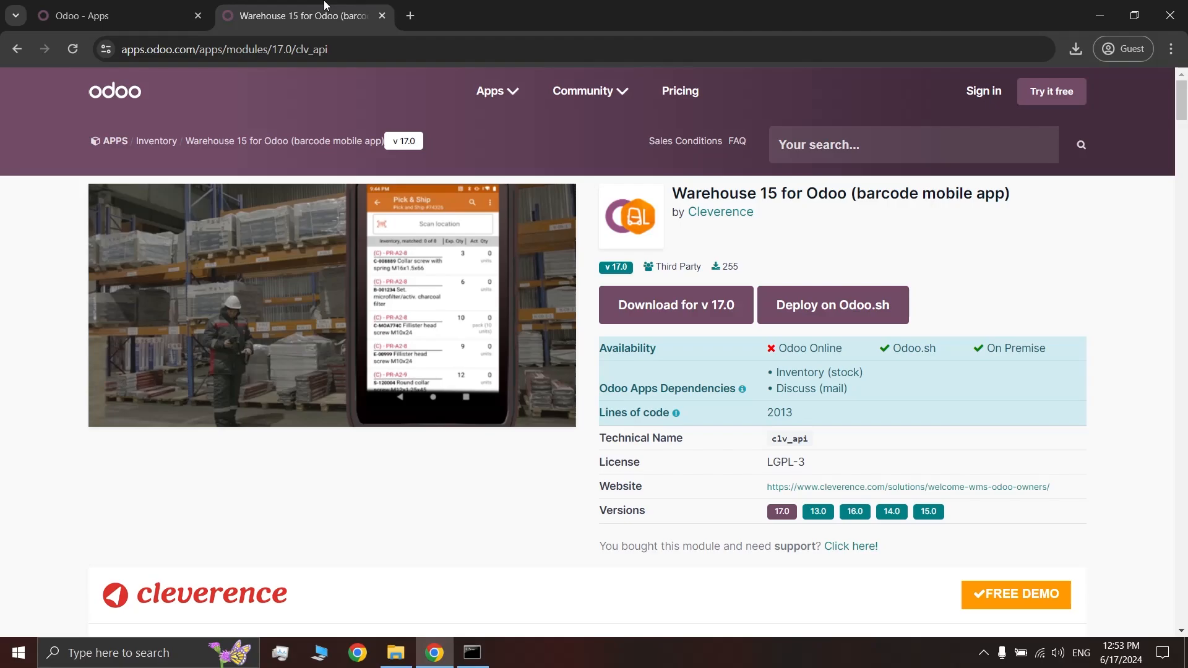
Turn on developer mode in Odoo's Settings
left_click(138, 23)
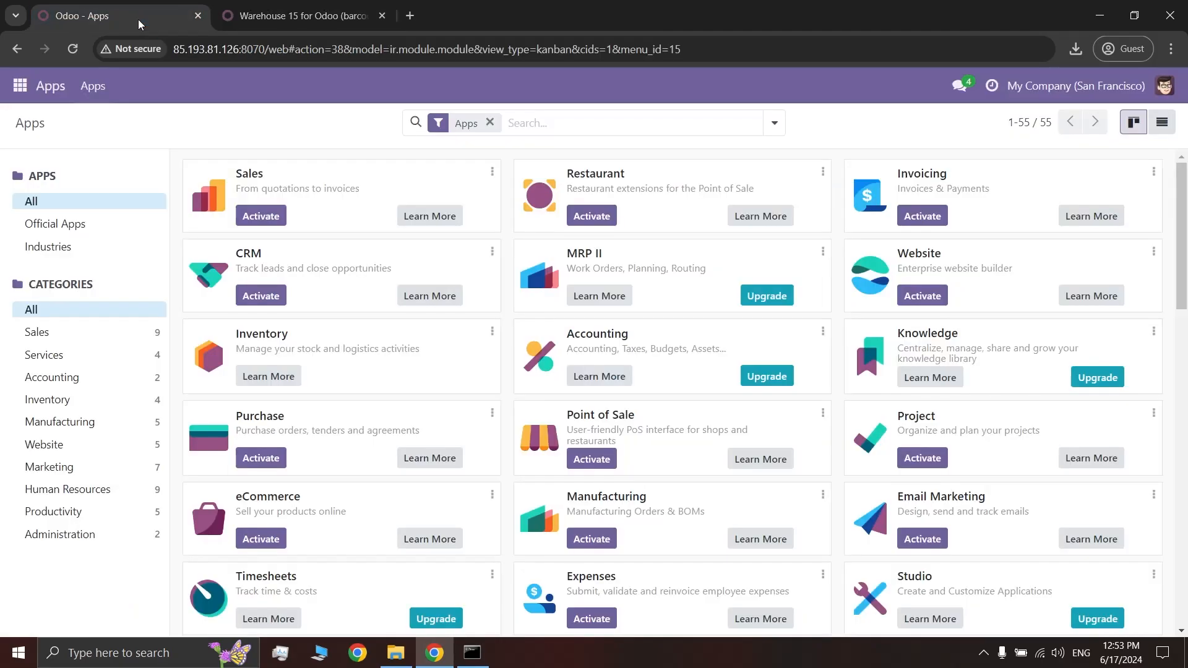
left_click(20, 85)
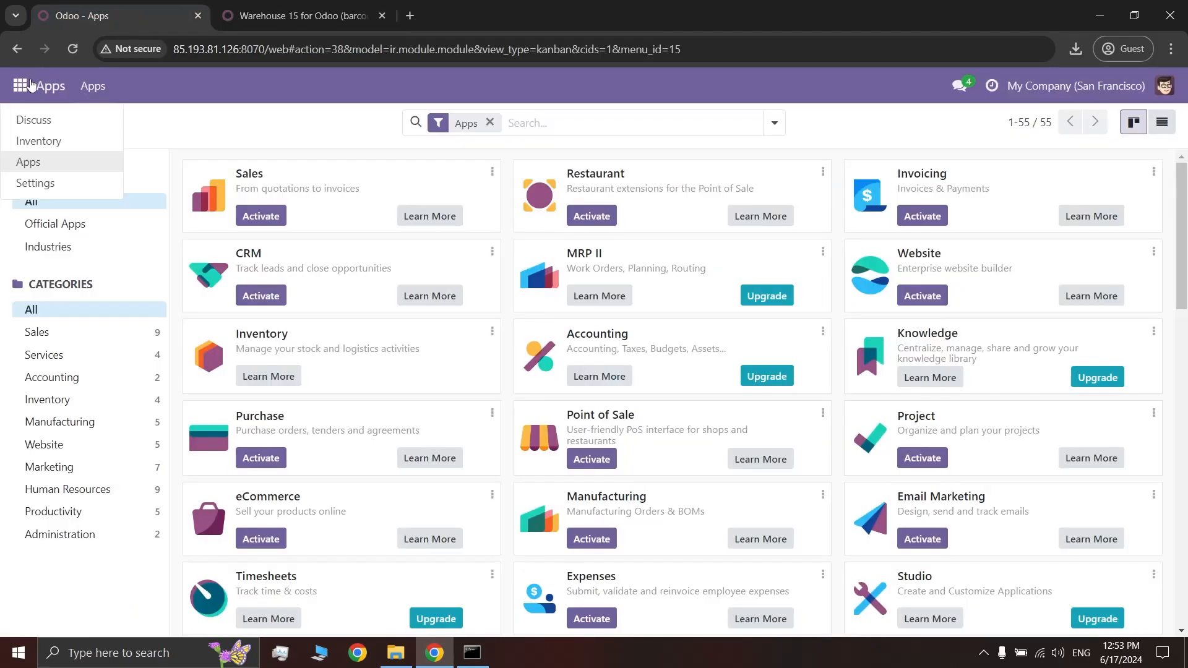
left_click(90, 192)
scroll(454, 295, "down", 2)
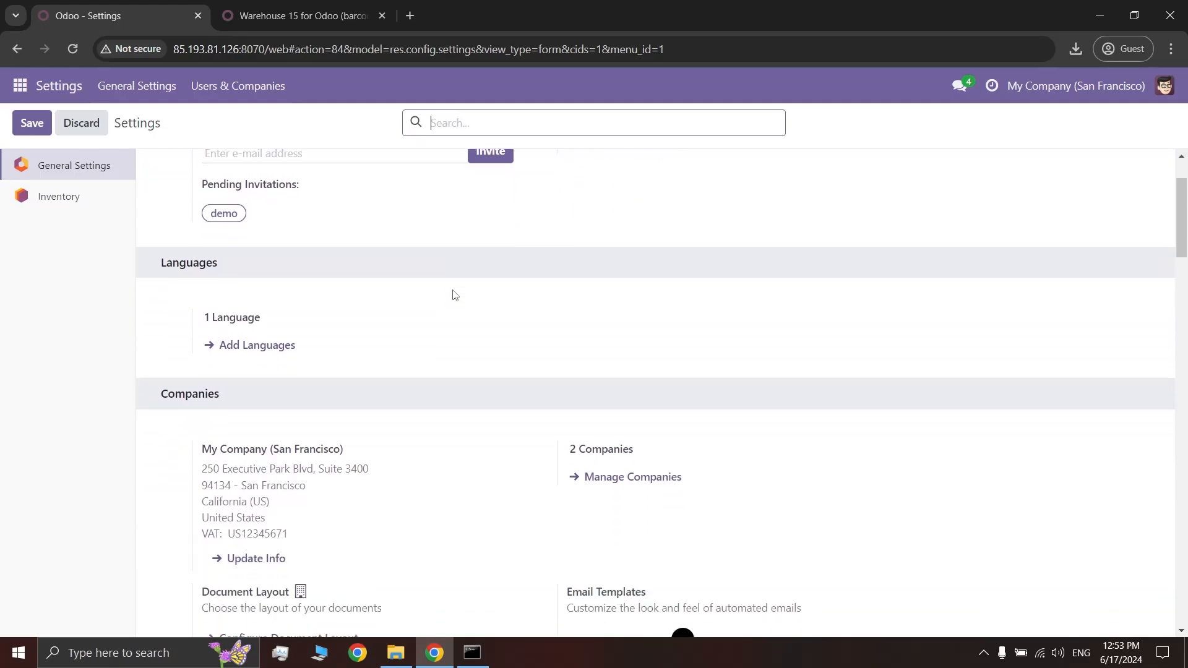
scroll(455, 295, "down", 15)
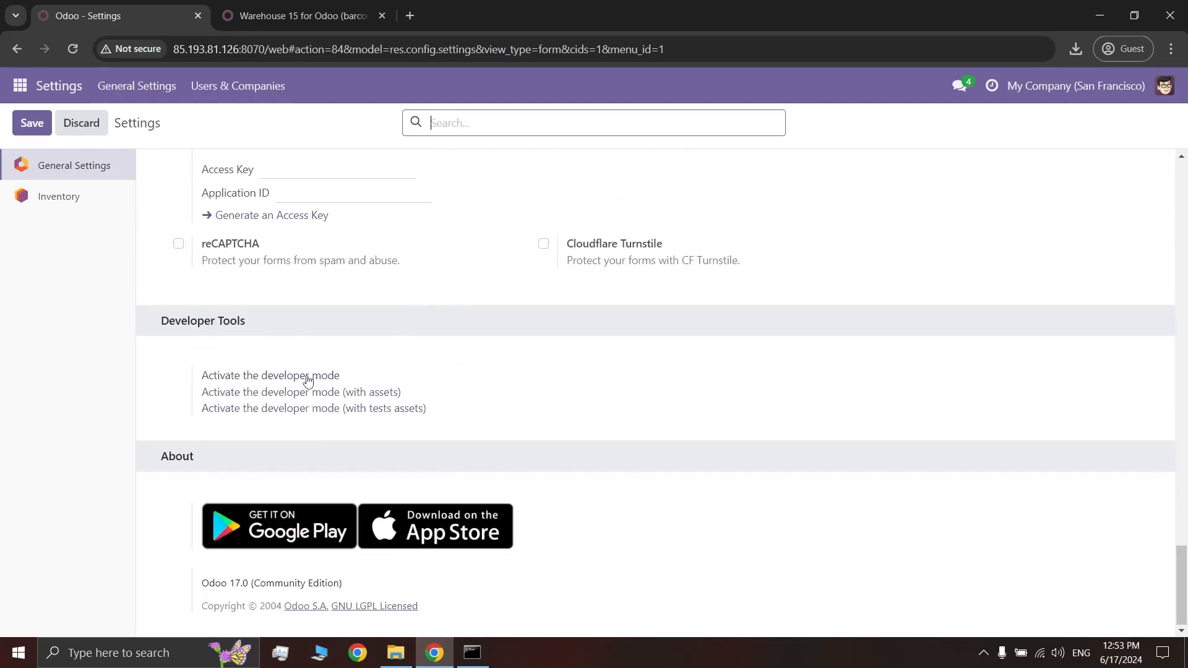
left_click(307, 377)
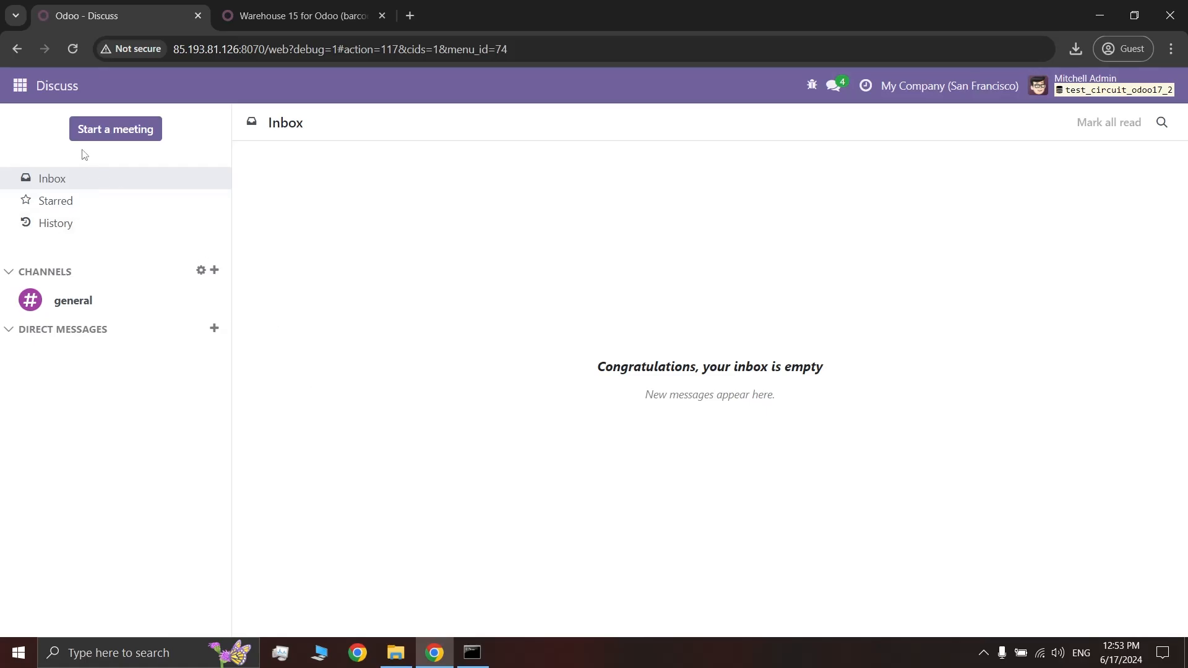
Search the Apps list for the clv module, which finds nothing
left_click(28, 94)
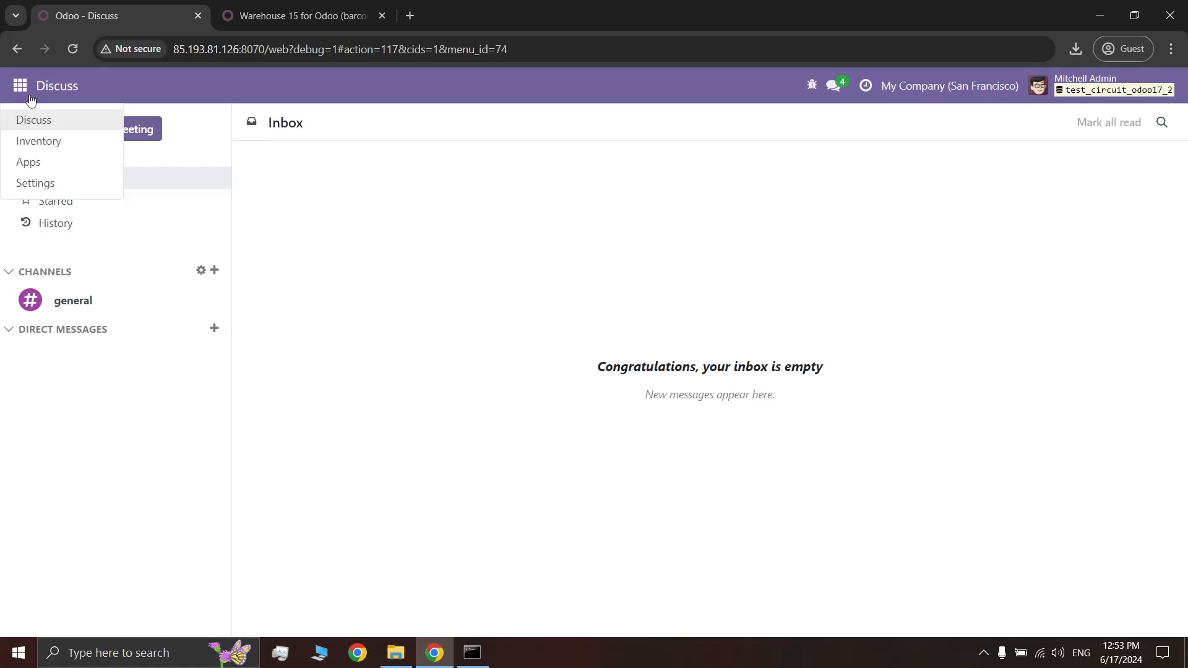
left_click(78, 162)
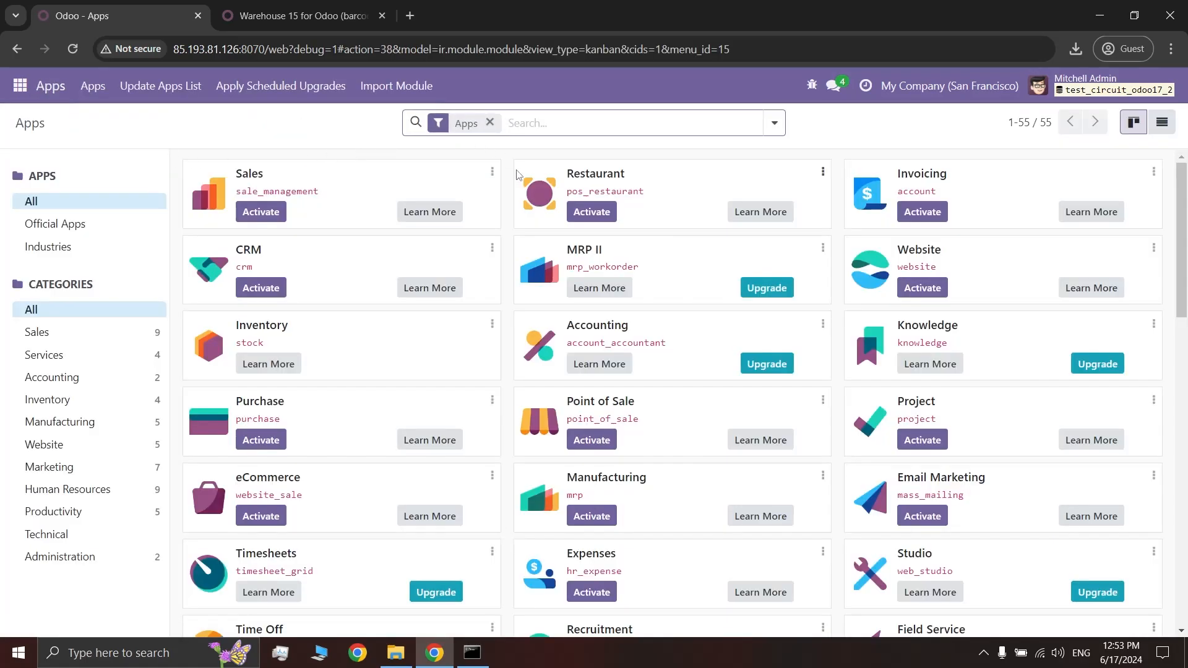
scroll(527, 198, "down", 13)
scroll(526, 198, "down", 3)
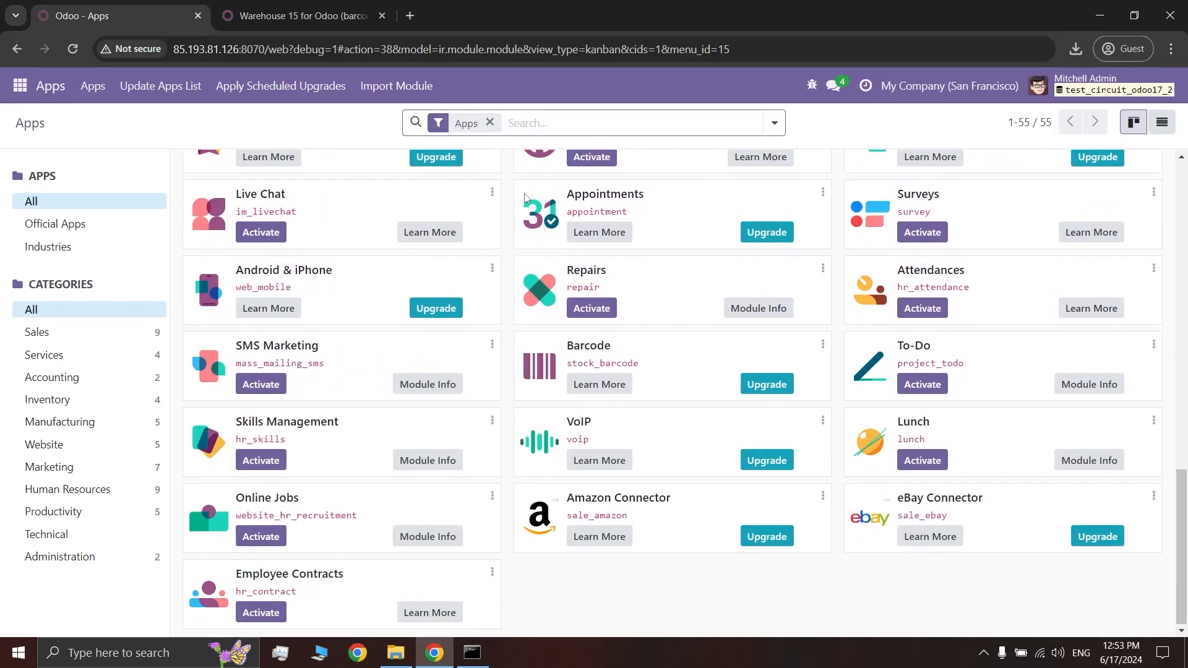
scroll(527, 198, "up", 9)
scroll(526, 198, "up", 7)
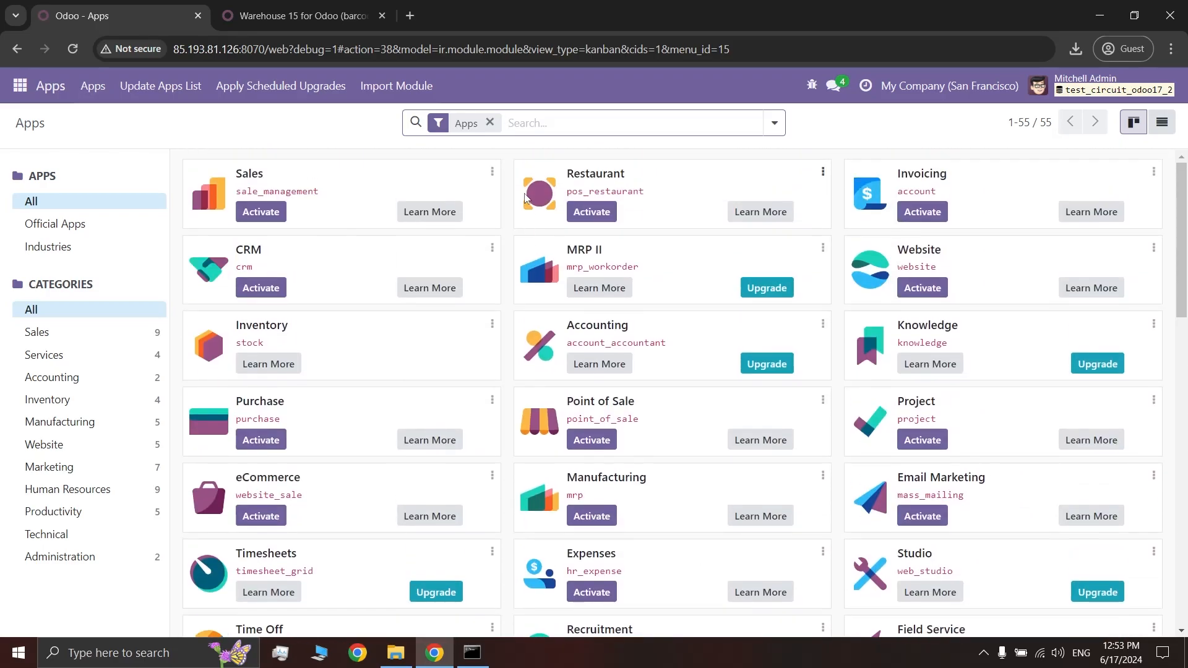
scroll(527, 198, "down", 13)
scroll(527, 198, "down", 2)
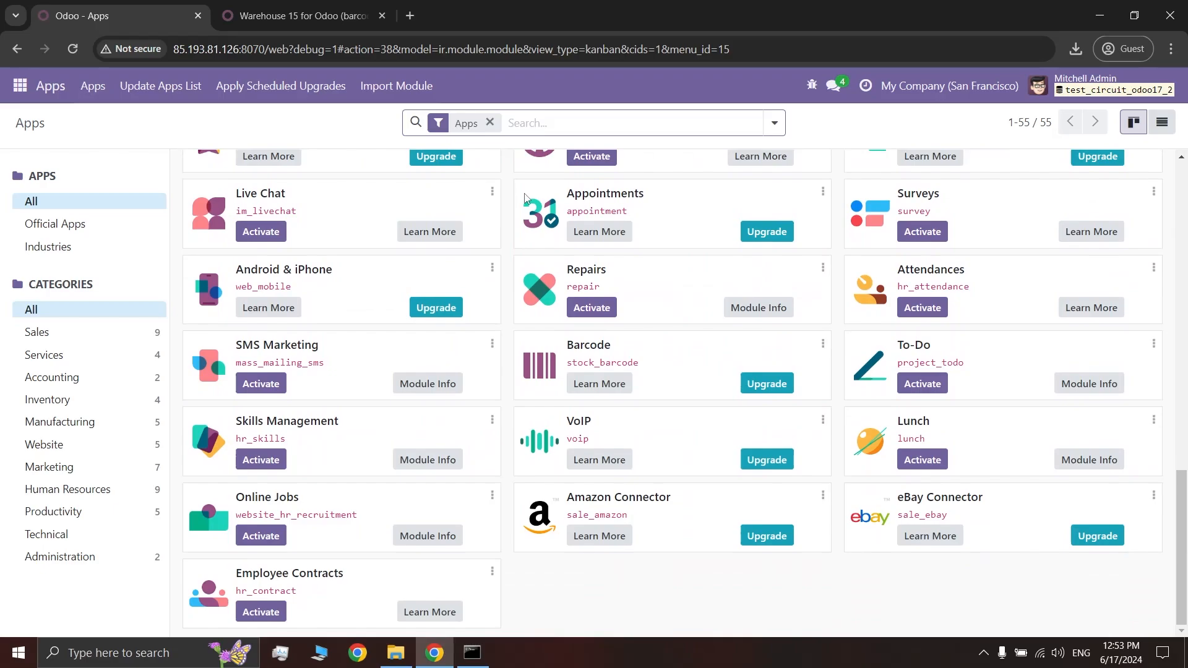
scroll(526, 198, "up", 15)
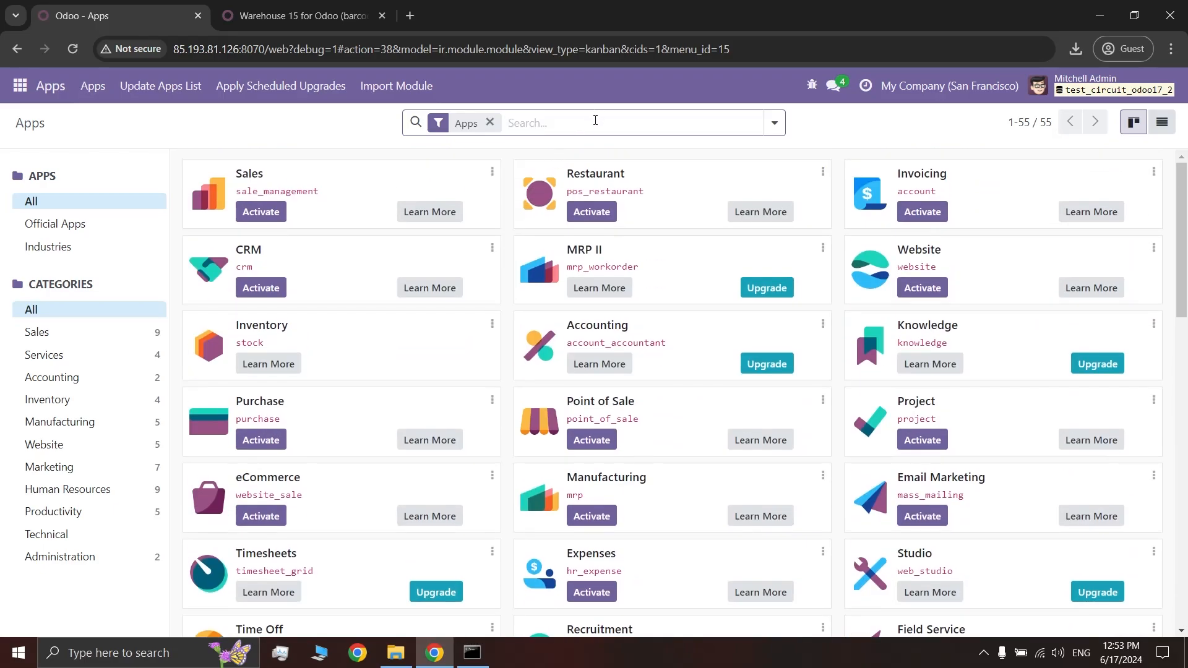
type("clv")
key("Return")
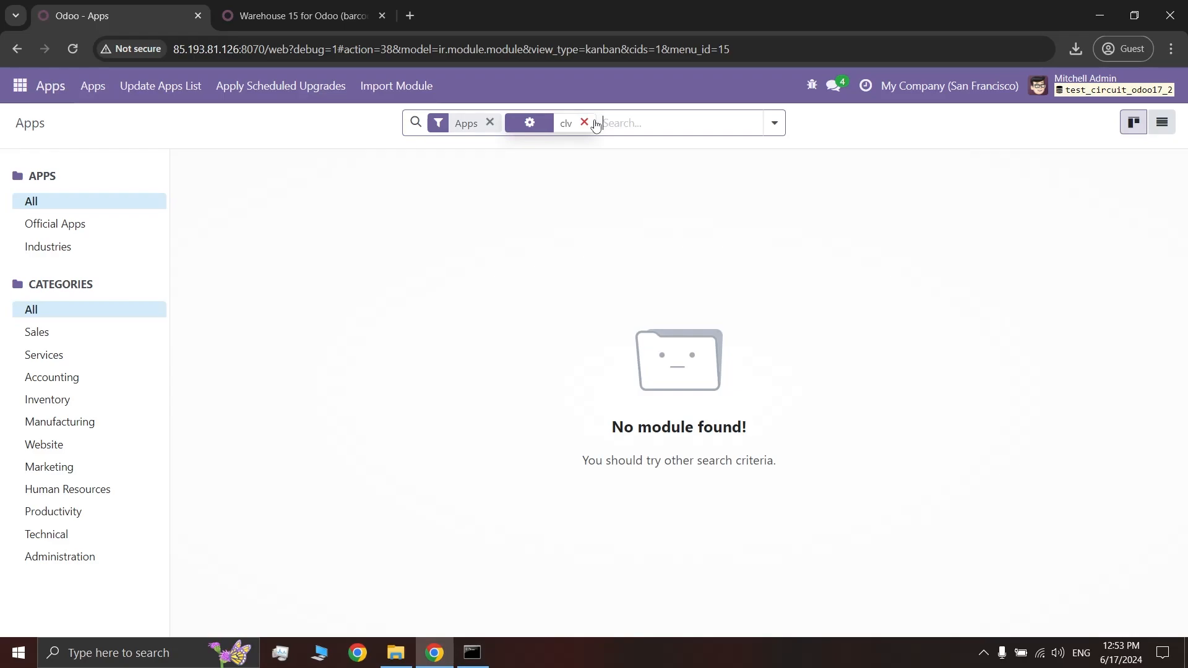
Run Update Apps List and remove the 'Module clv' filter, showing all 56 apps
left_click(188, 96)
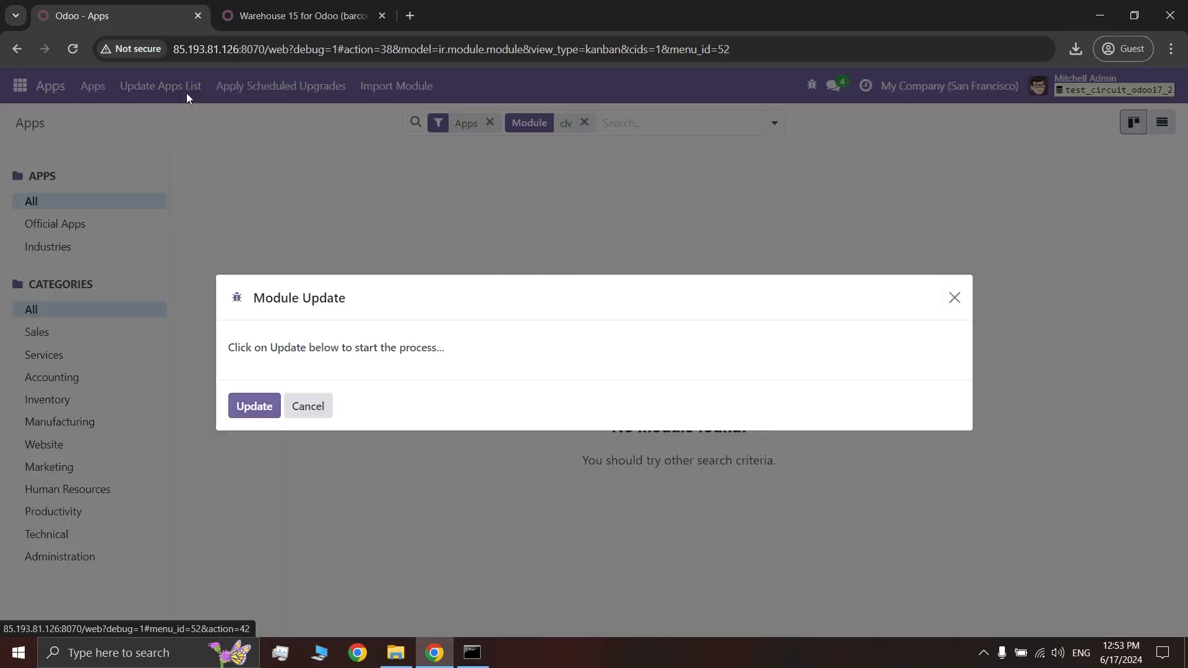
left_click(265, 407)
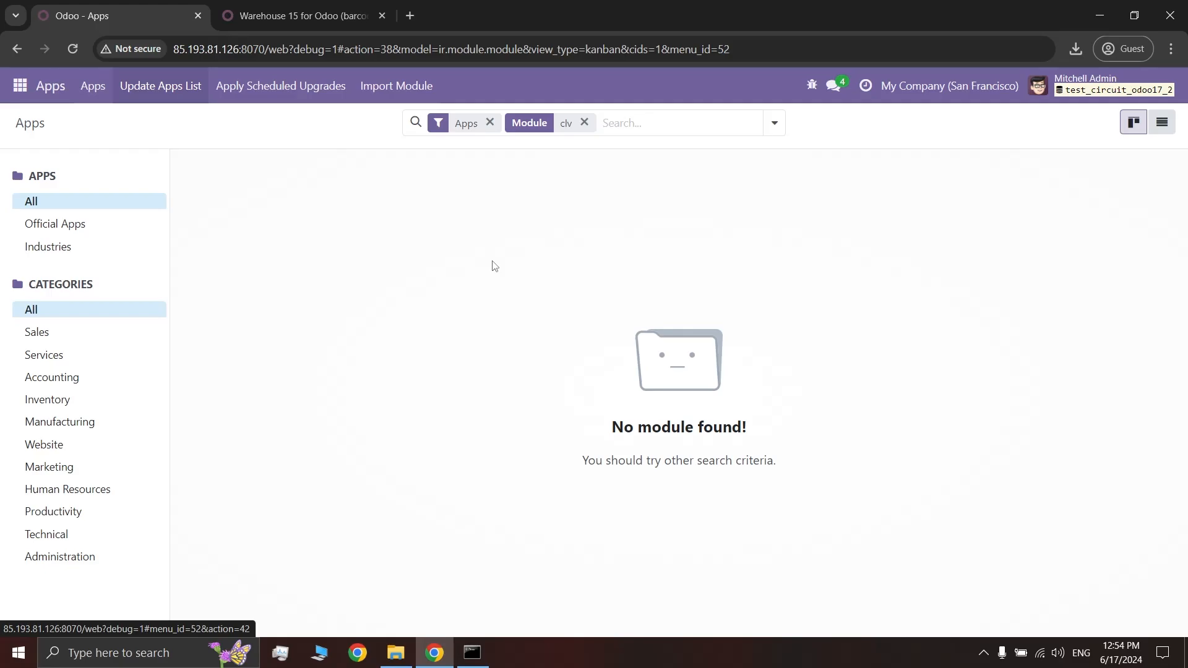
left_click(583, 122)
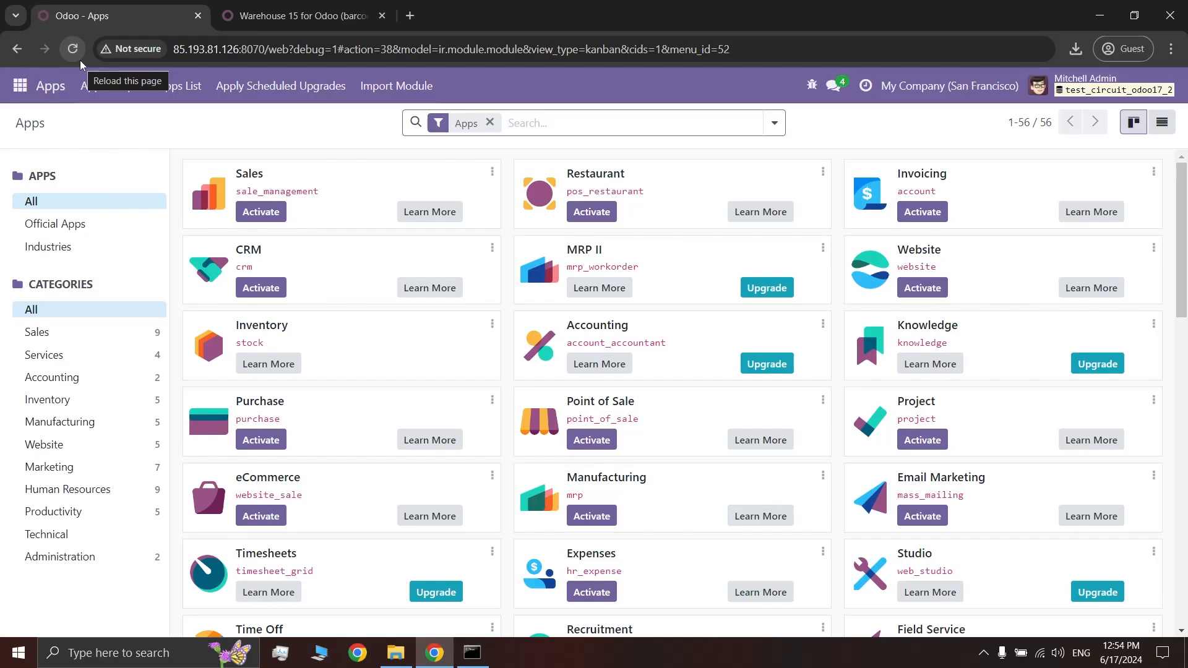
Search clv, activate Warehouse 15 for Odoo, and open Cleverence's Create account link
left_click(81, 62)
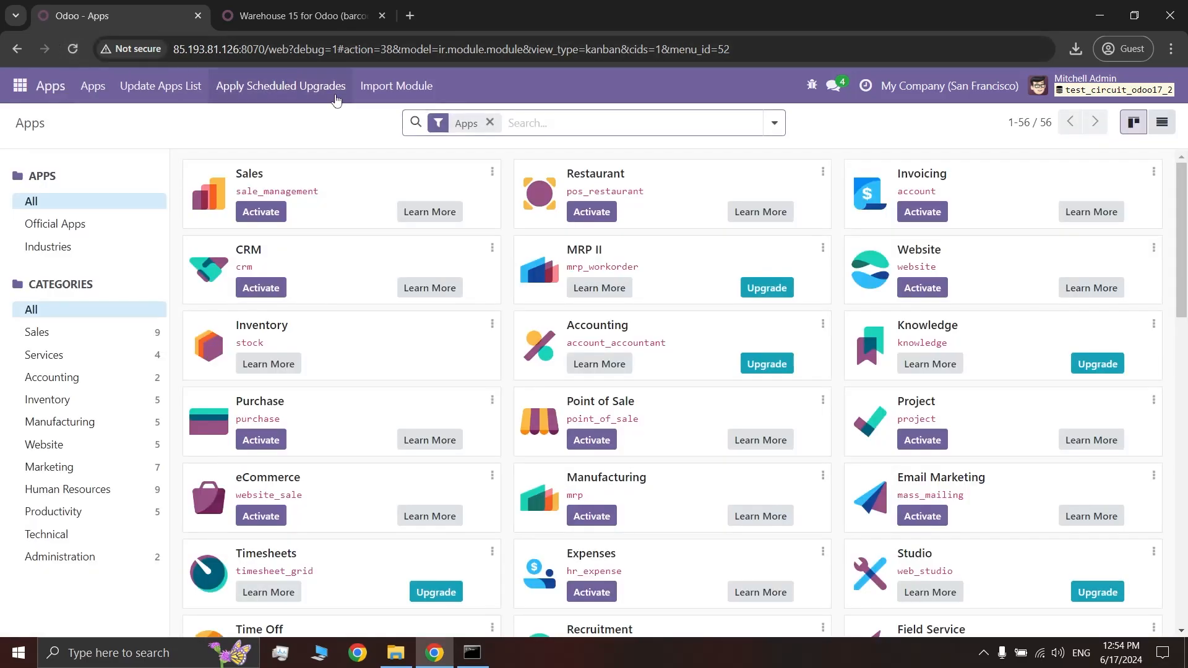
type("clv")
key("Return")
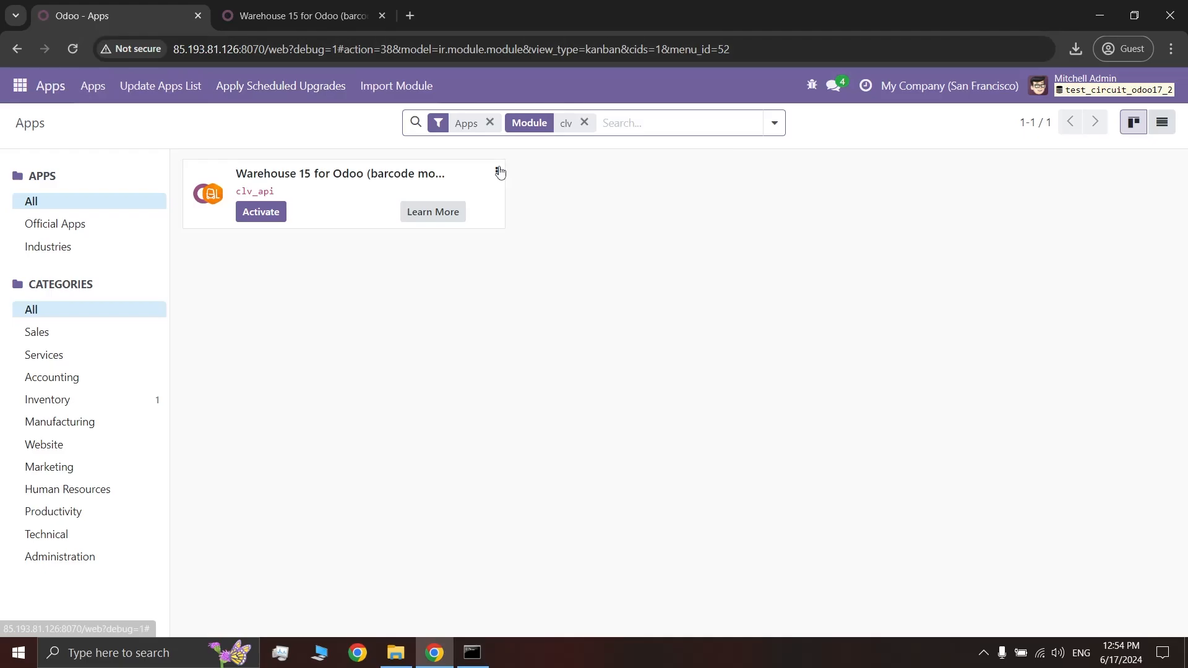
left_click(276, 216)
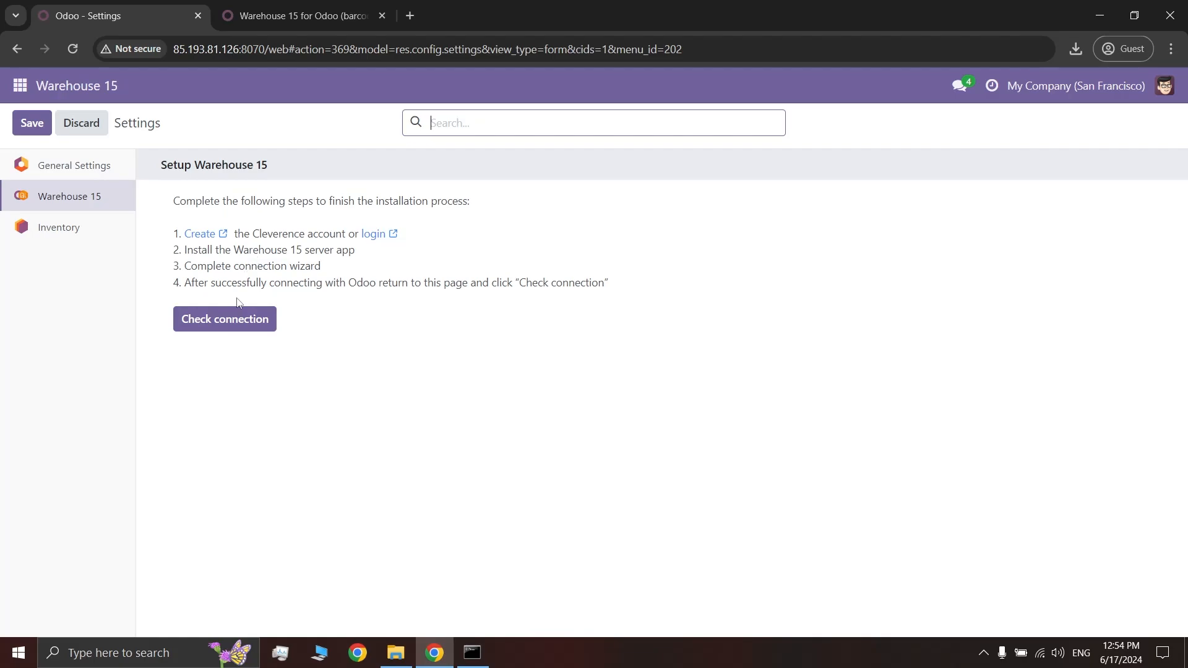
left_click(203, 235)
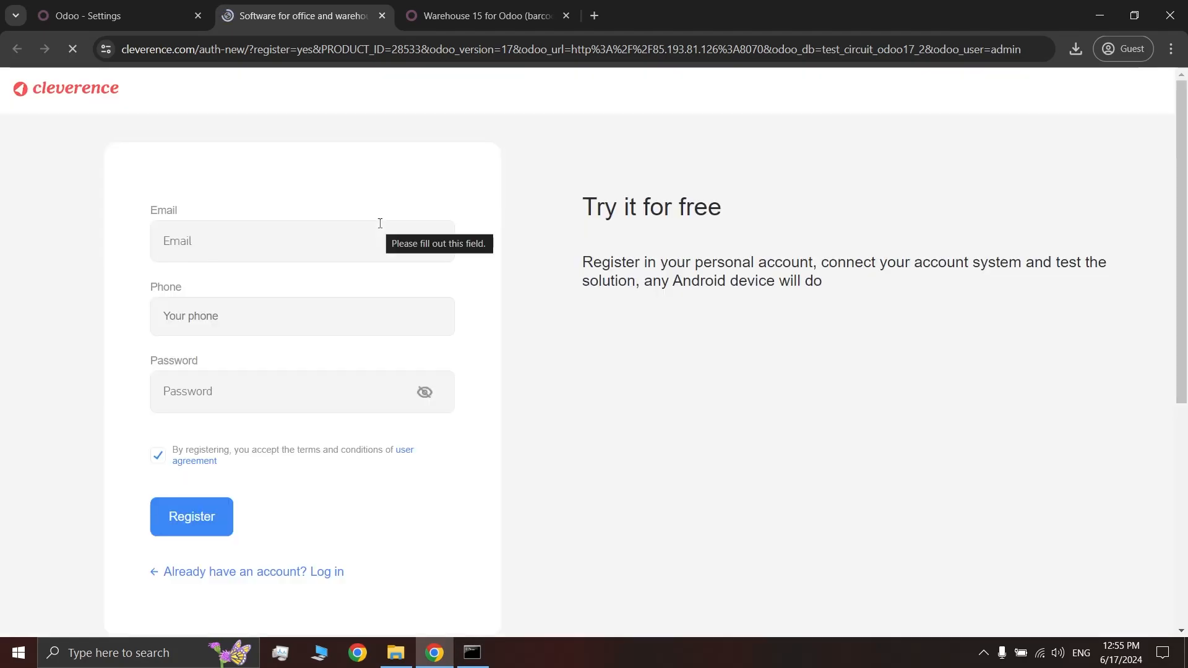
Pass the captcha, fill in the account e-mail, phone and password, and register
left_click(375, 234)
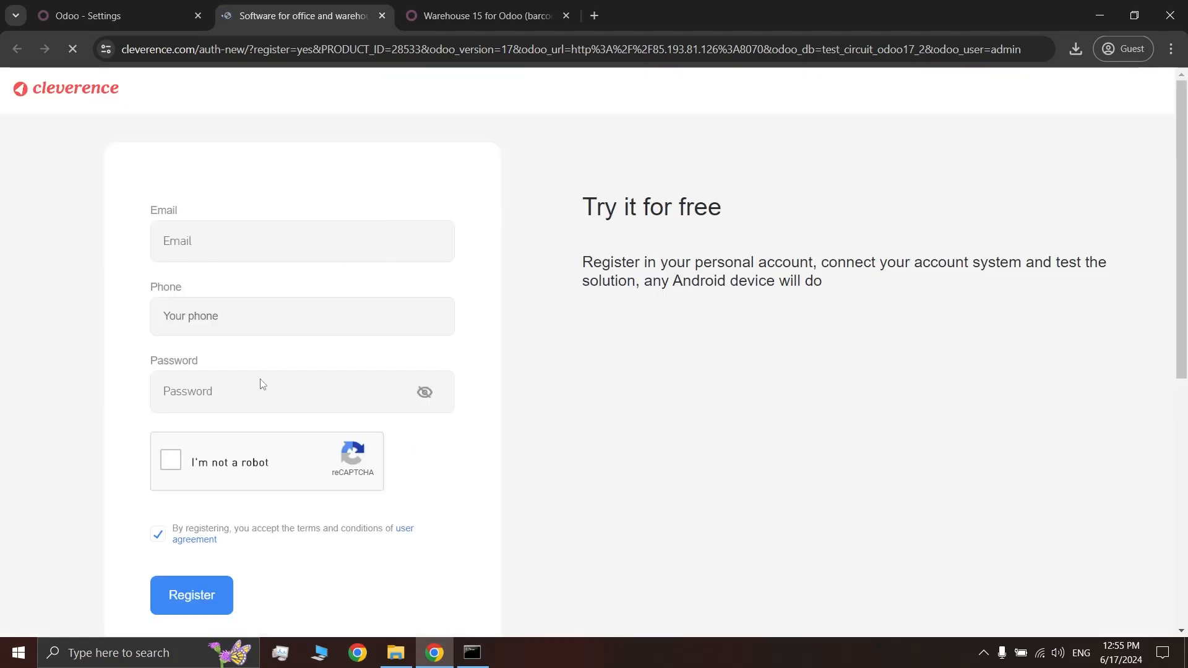
left_click(170, 460)
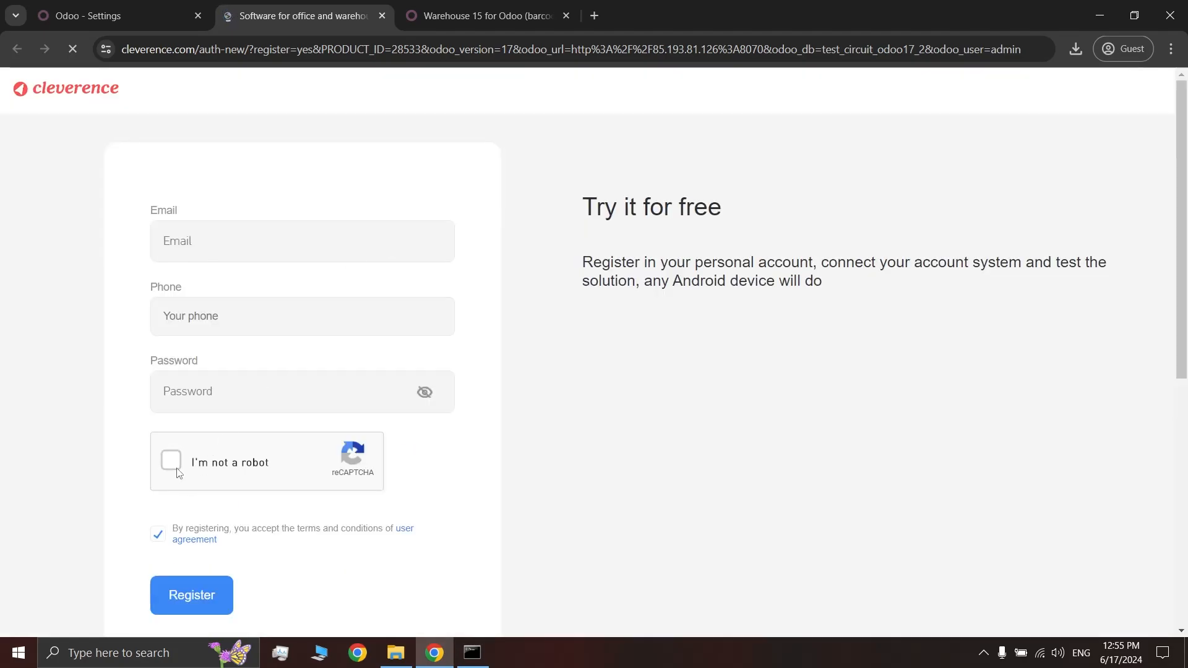
left_click(301, 241)
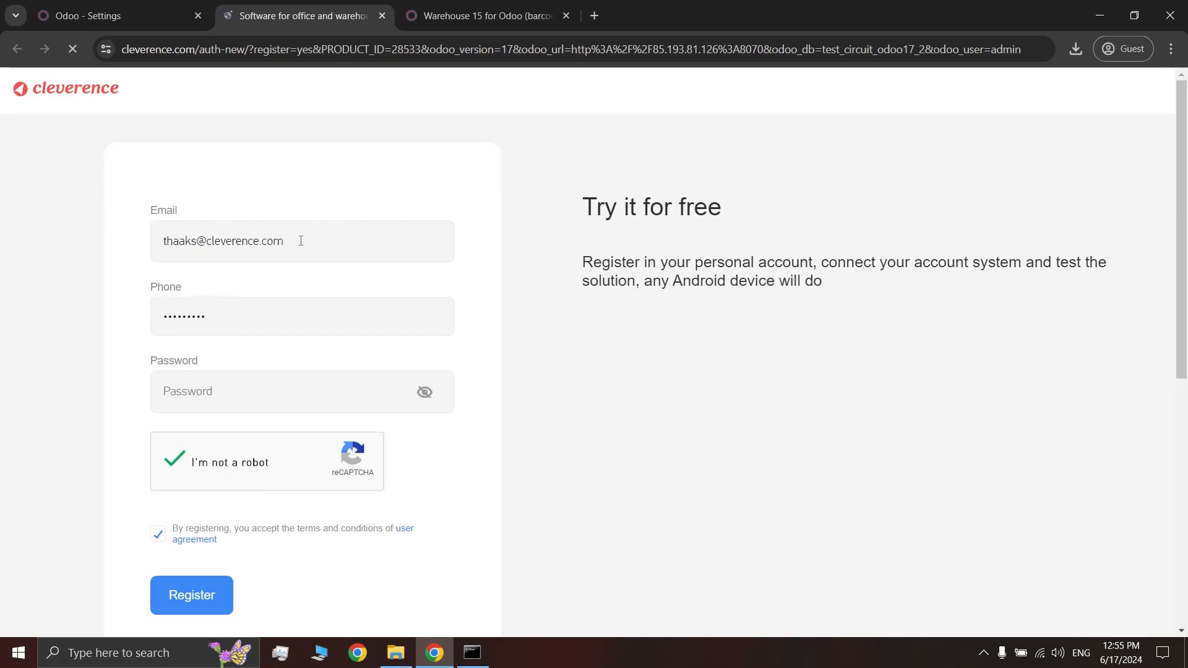
left_click(224, 401)
type("•••••")
left_click(202, 597)
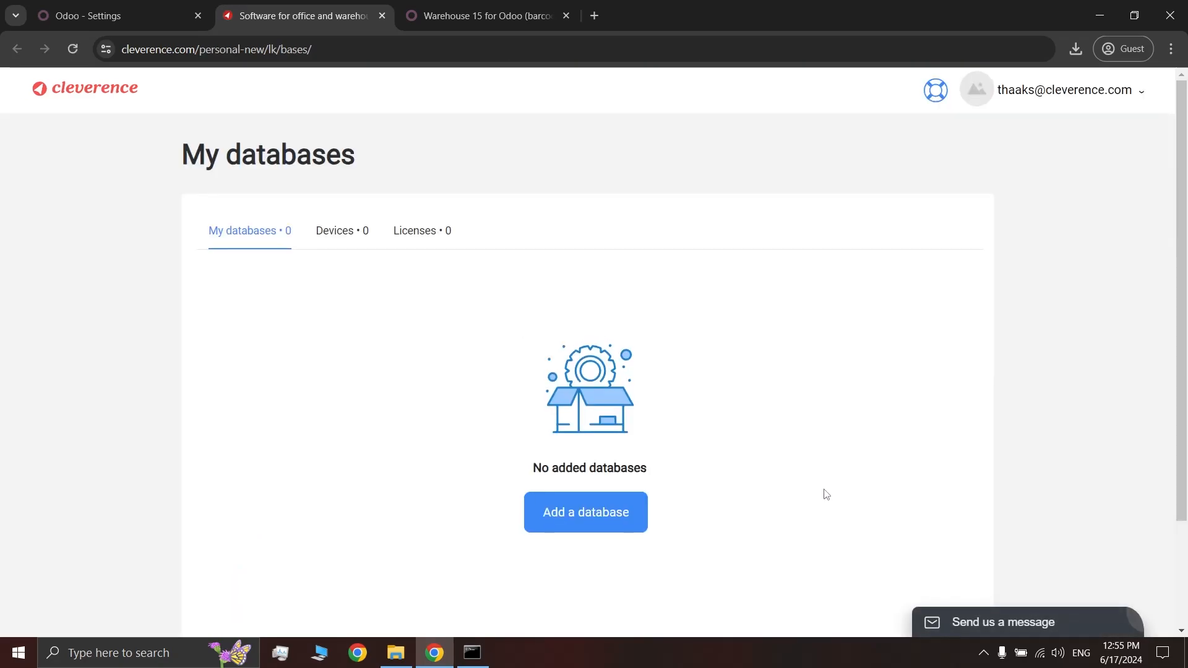
Add a new database and choose Warehouse 15 as the product
scroll(778, 508, "down", 2)
scroll(744, 545, "up", 2)
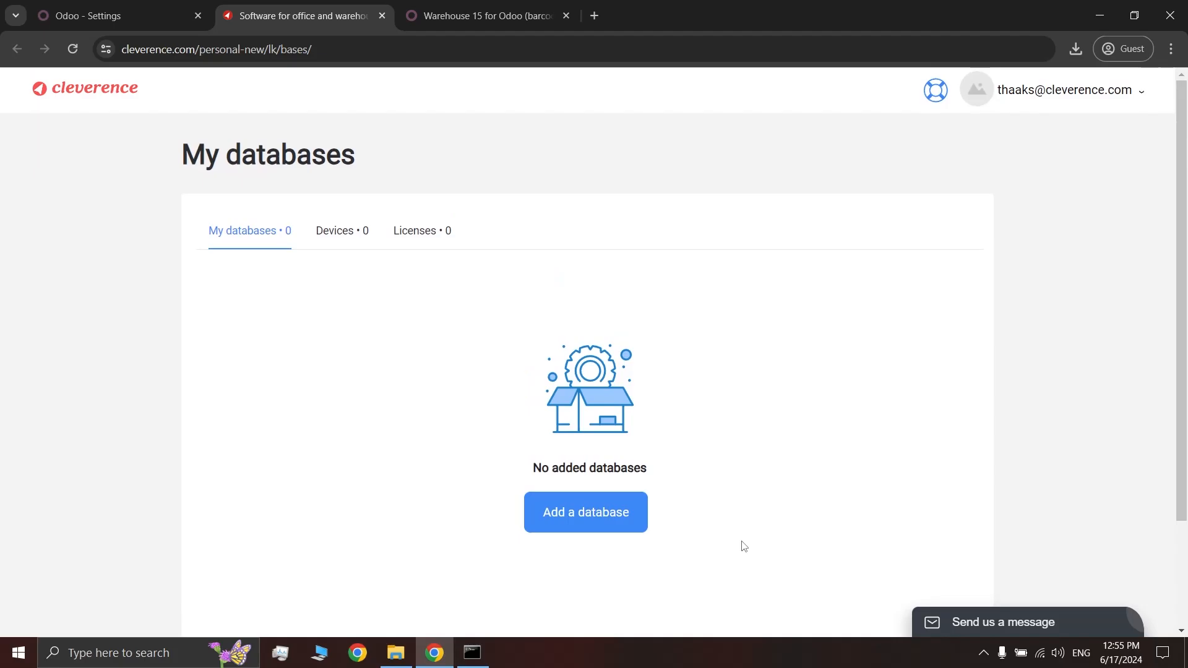
left_click(598, 516)
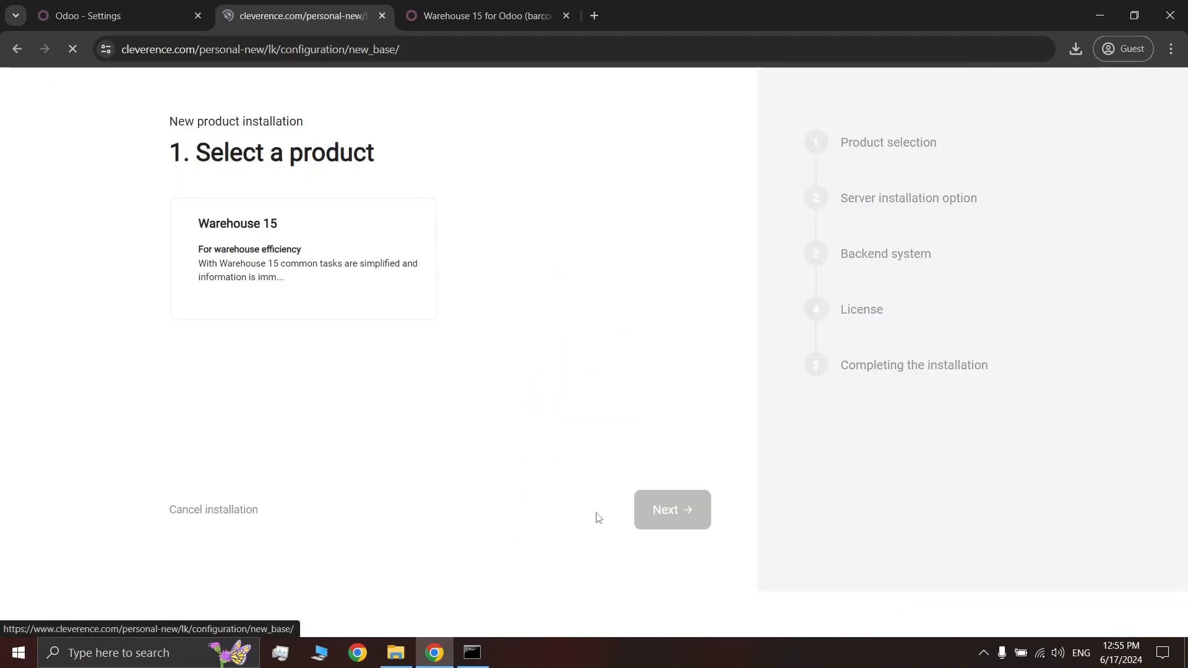
left_click(394, 277)
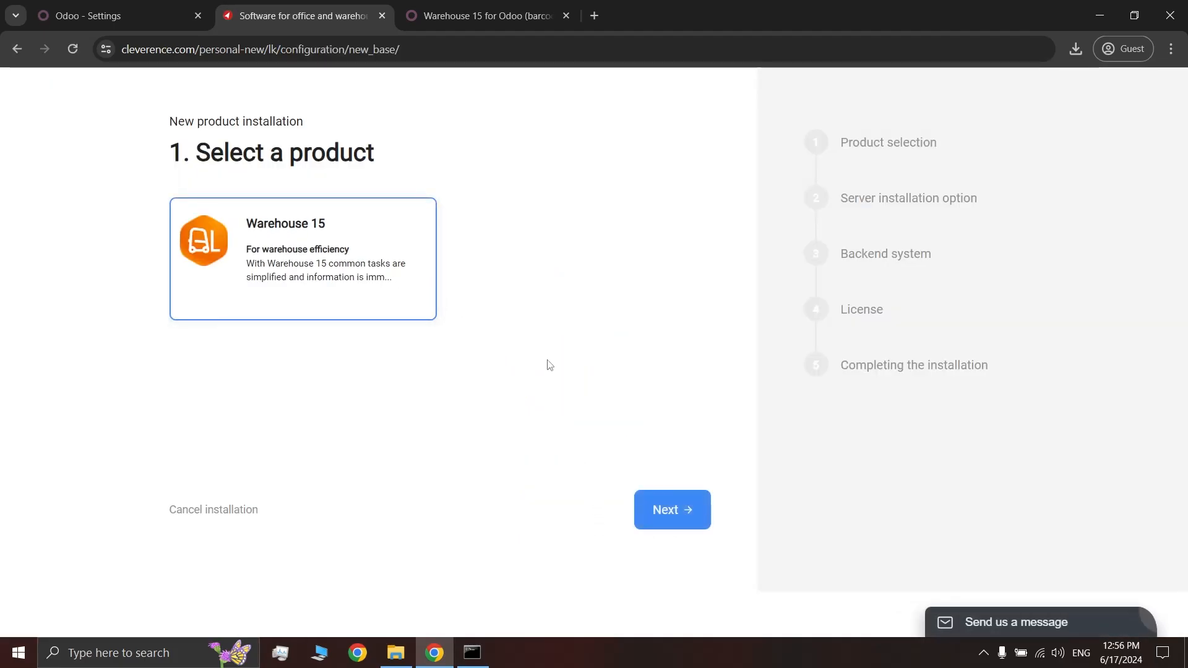
left_click(664, 508)
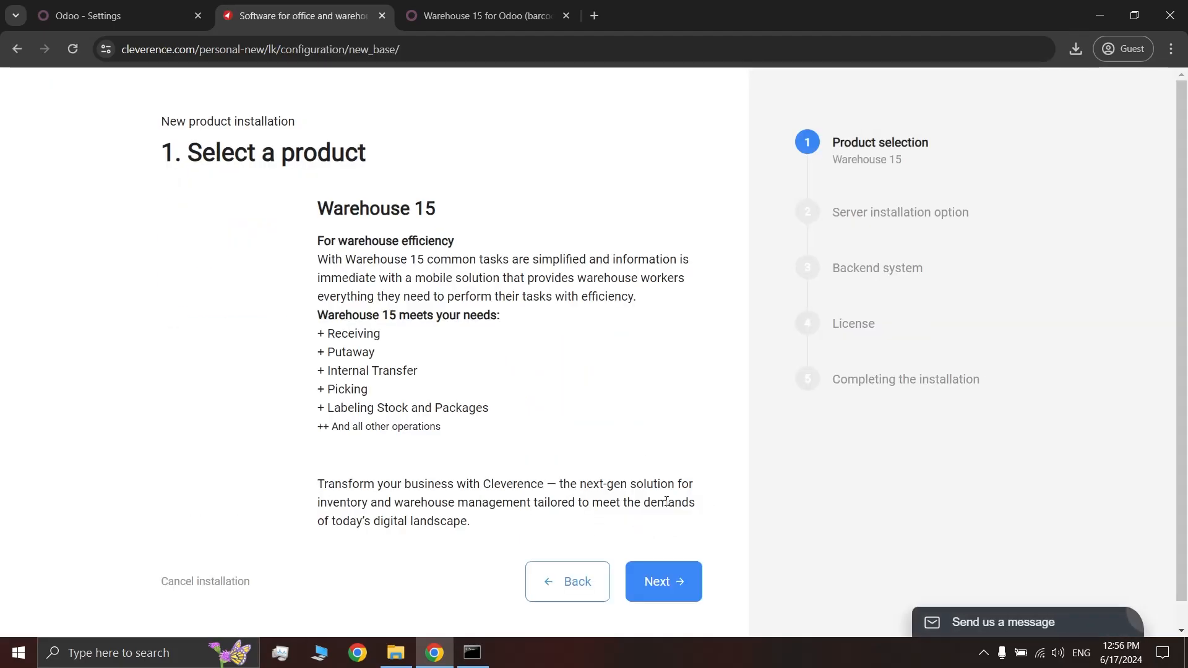
left_click(673, 582)
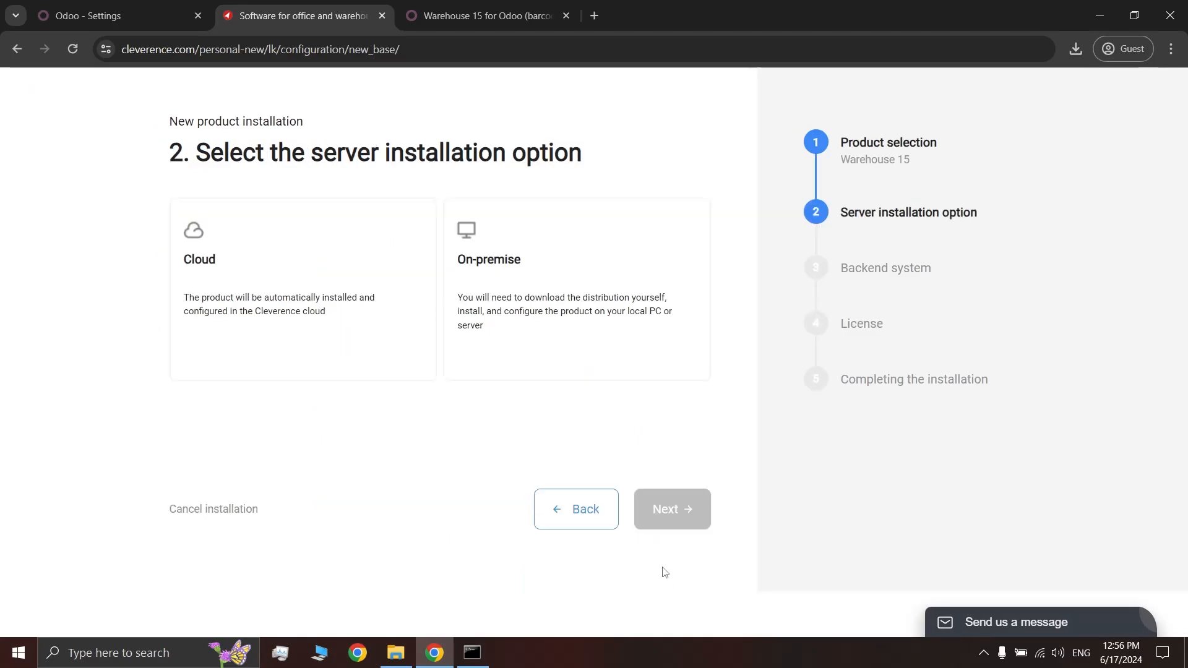
Choose On-premise installation, keep Odoo, and pick the Advanced license
left_click(365, 272)
left_click(510, 279)
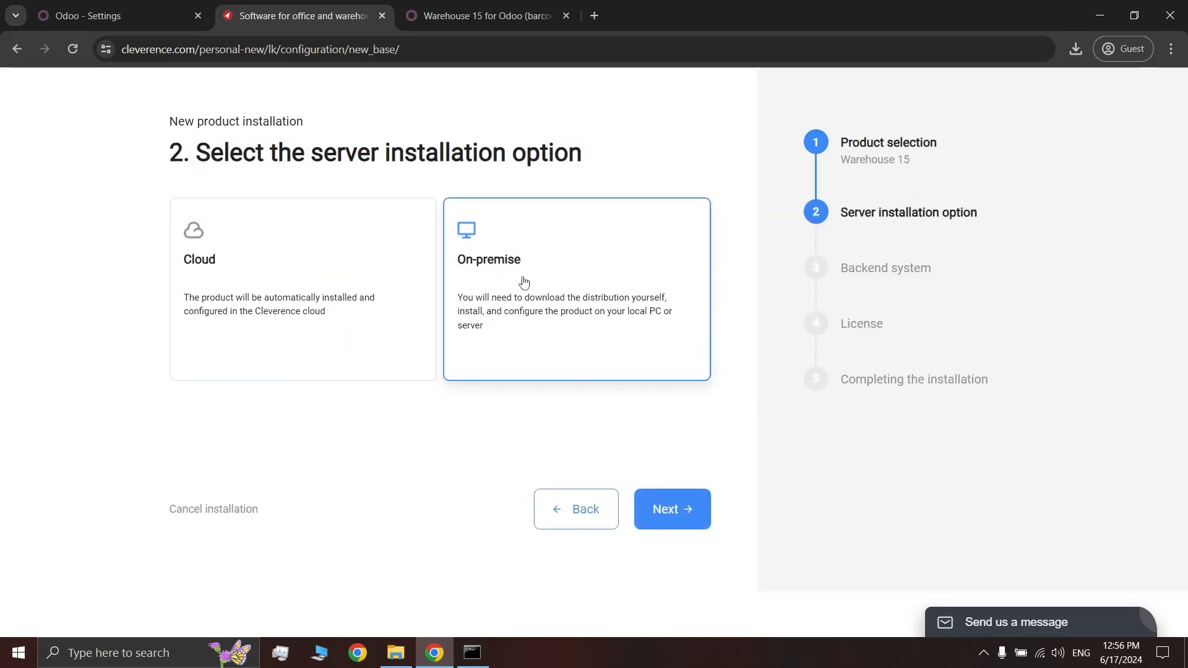
left_click(667, 507)
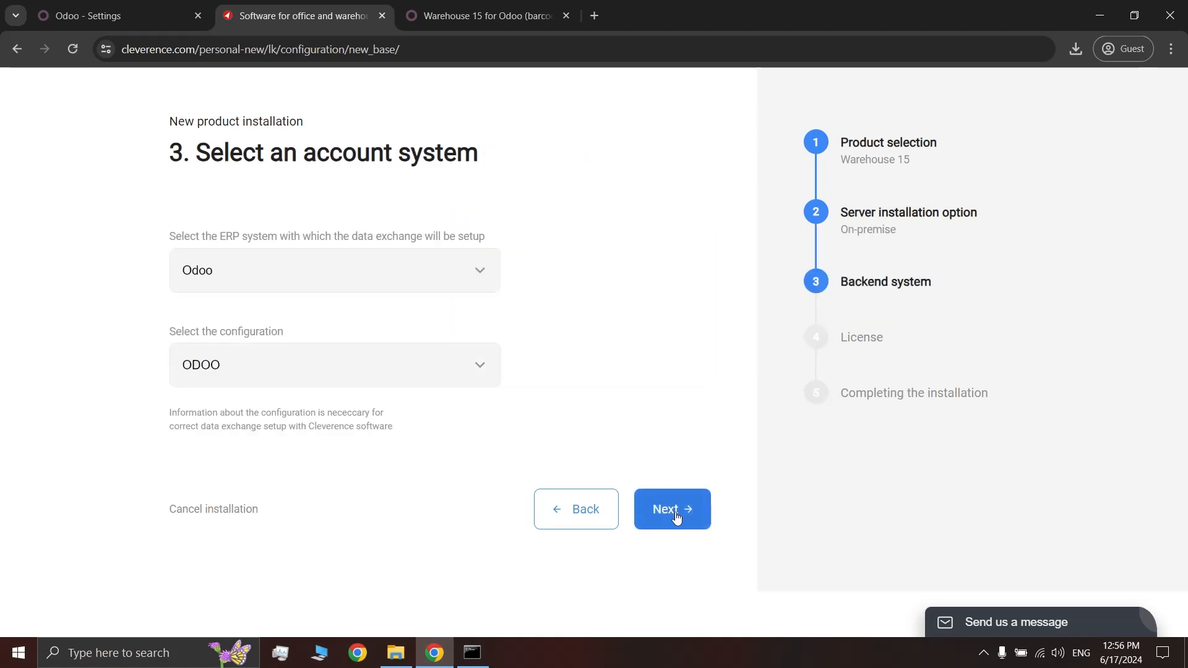
left_click(677, 517)
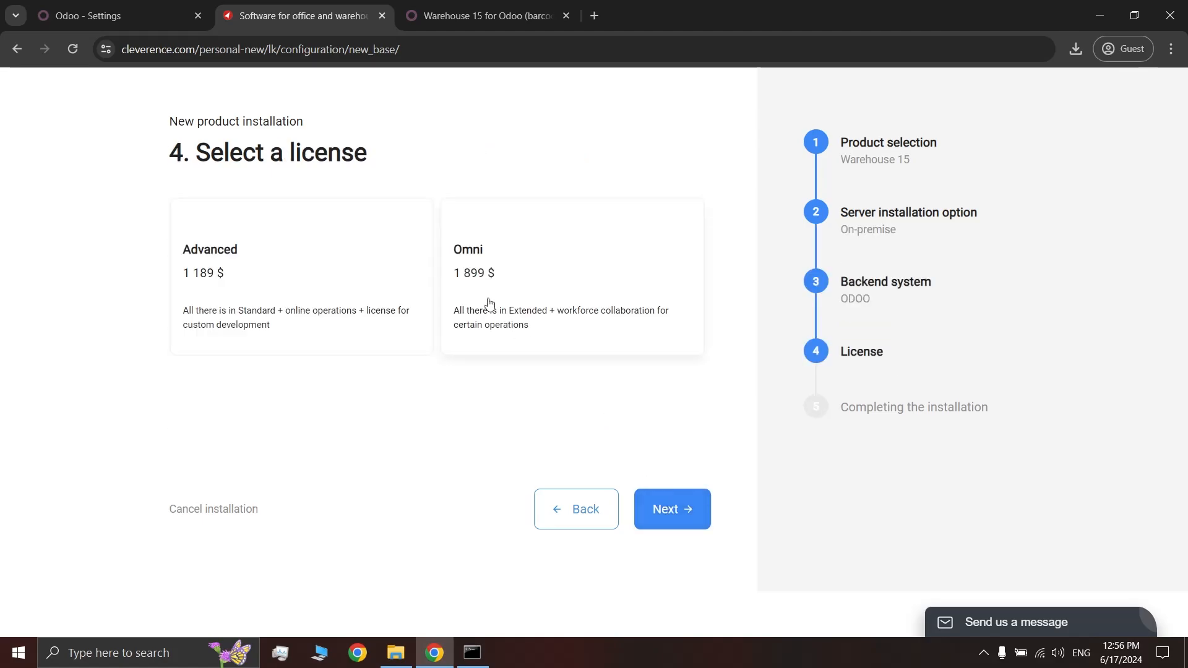
left_click(392, 303)
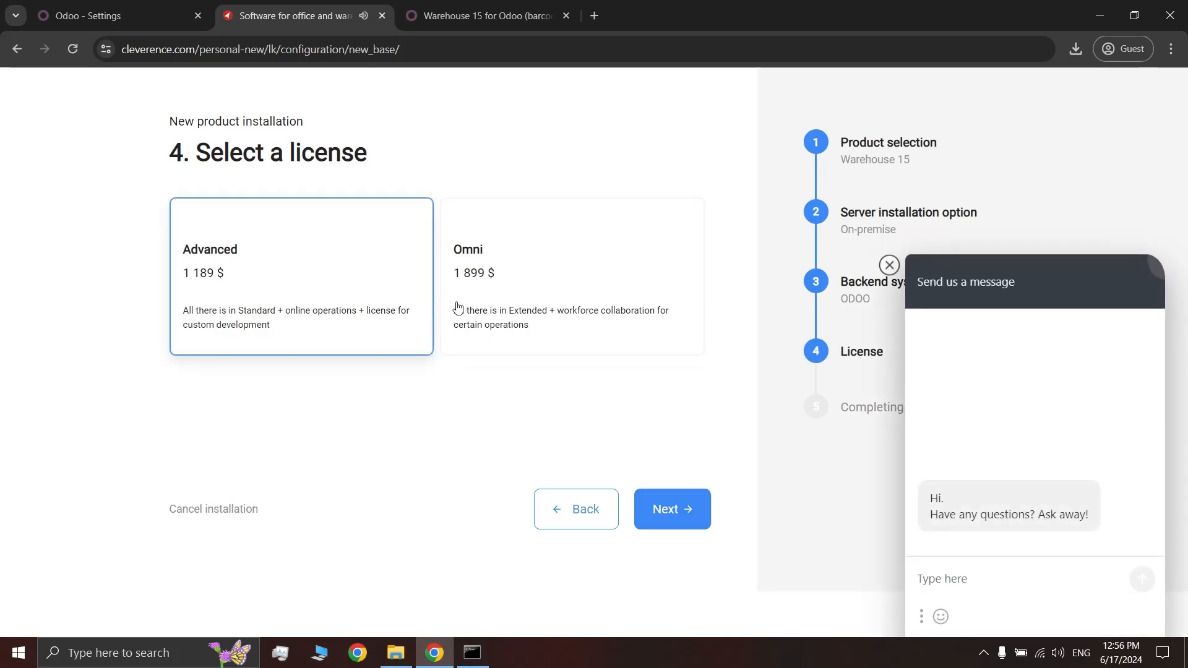
left_click(681, 508)
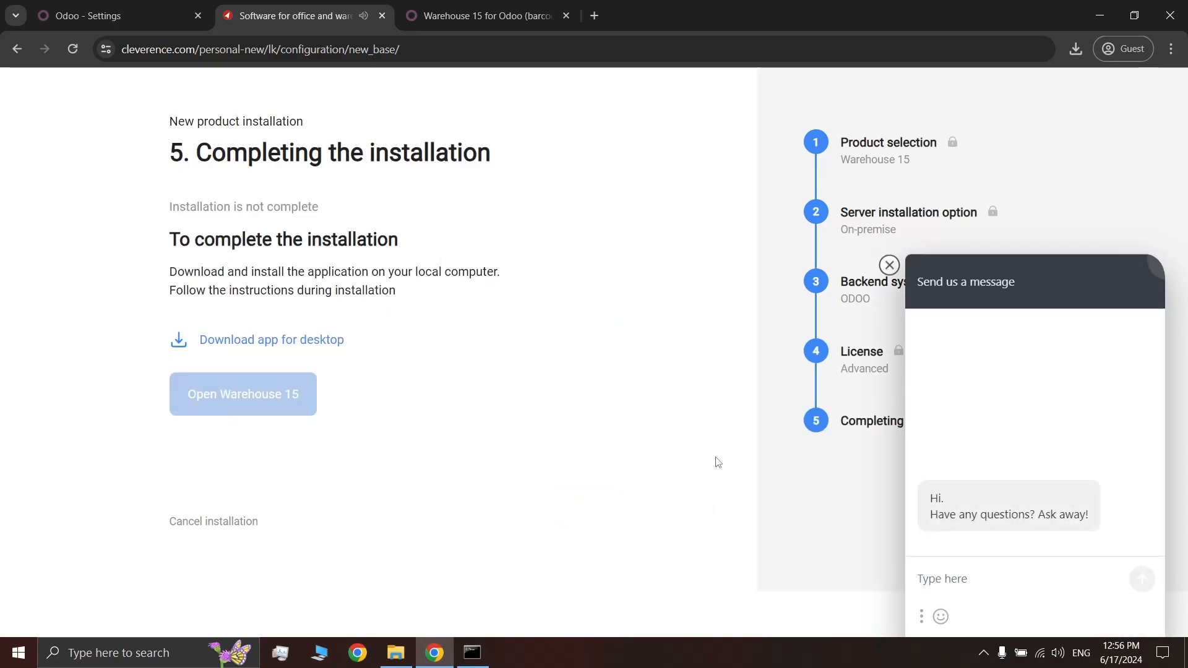
left_click(889, 265)
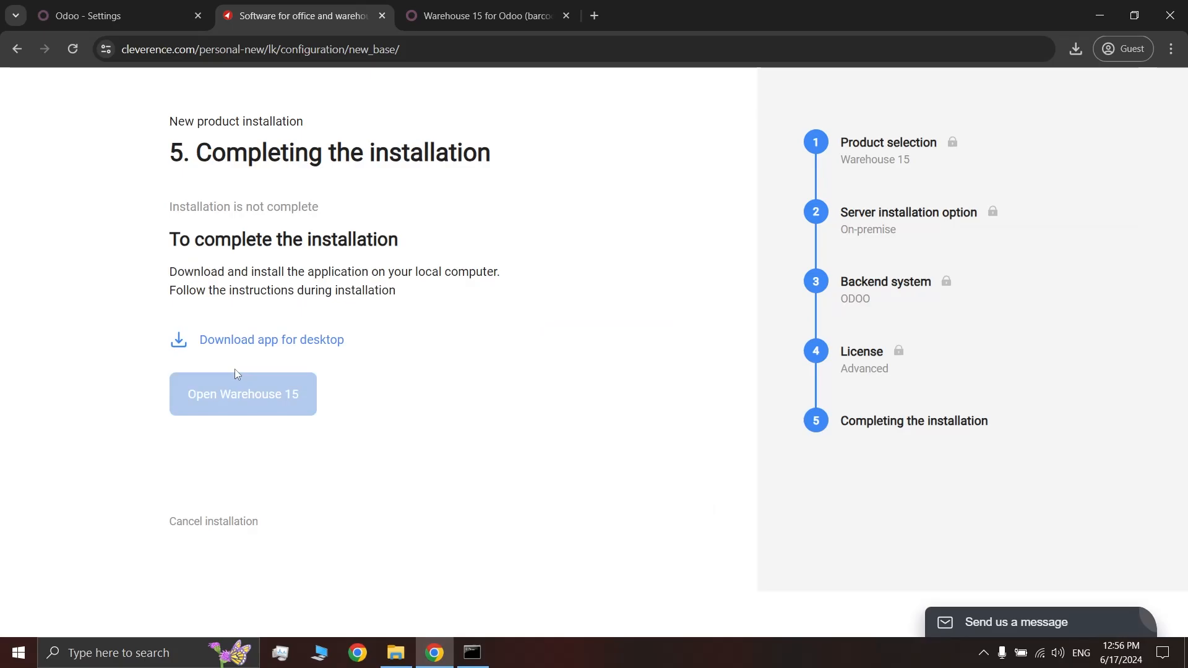
Download the Warehouse 15 desktop installer into Downloads
left_click(264, 346)
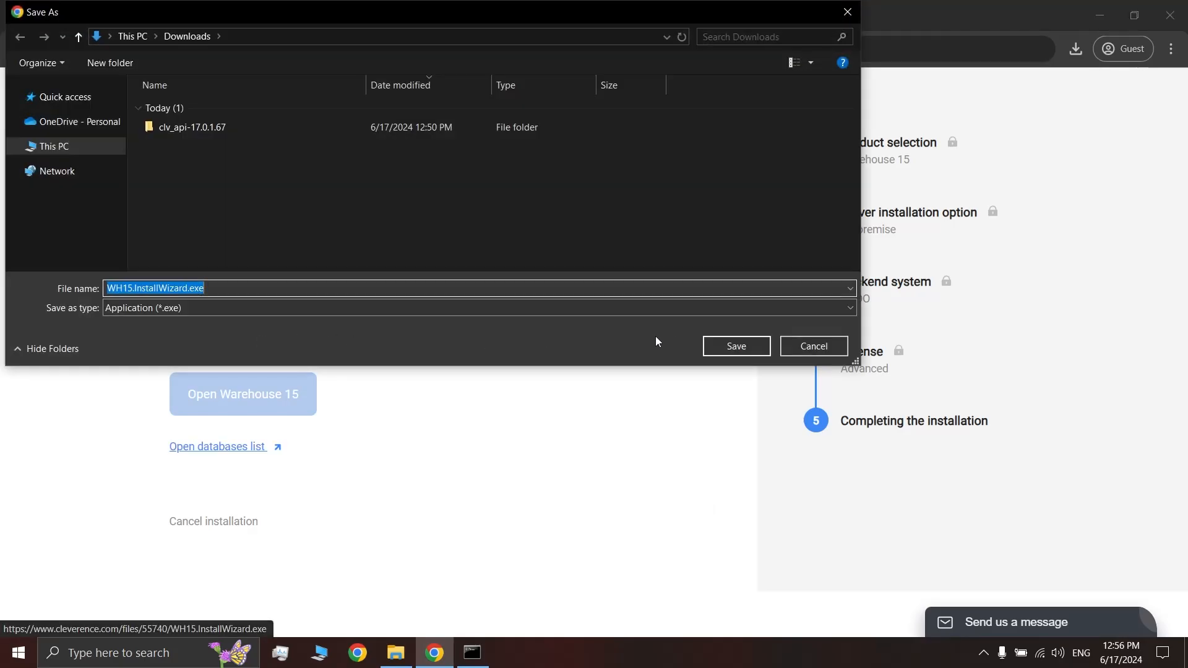
left_click(733, 346)
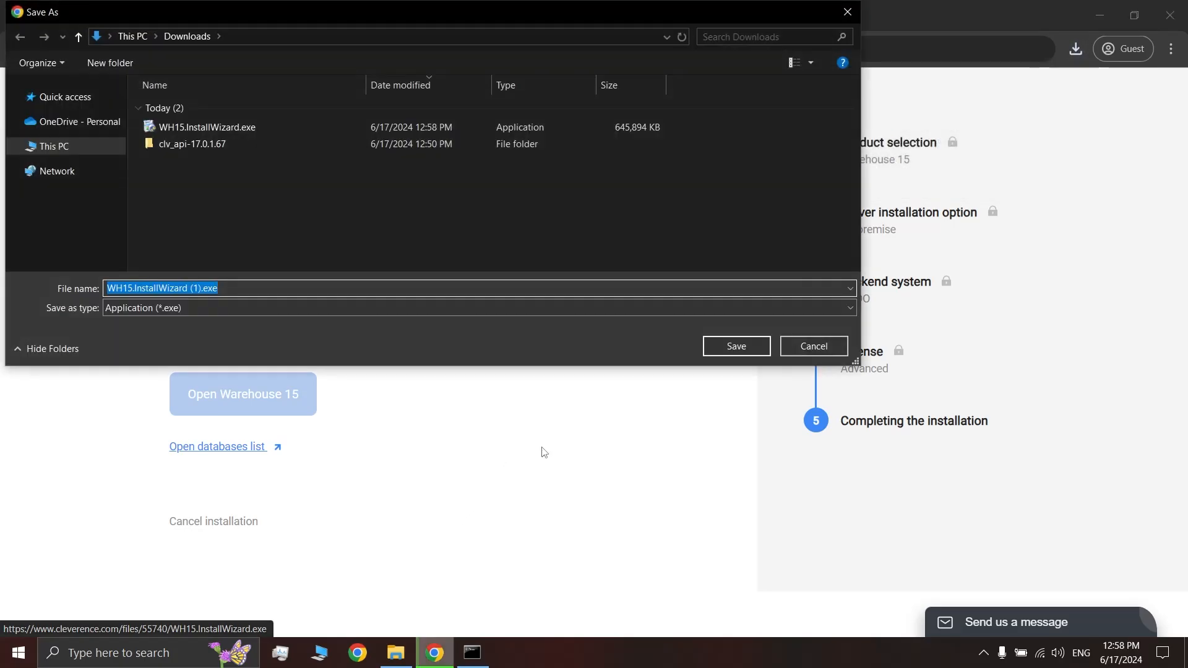
left_click(804, 346)
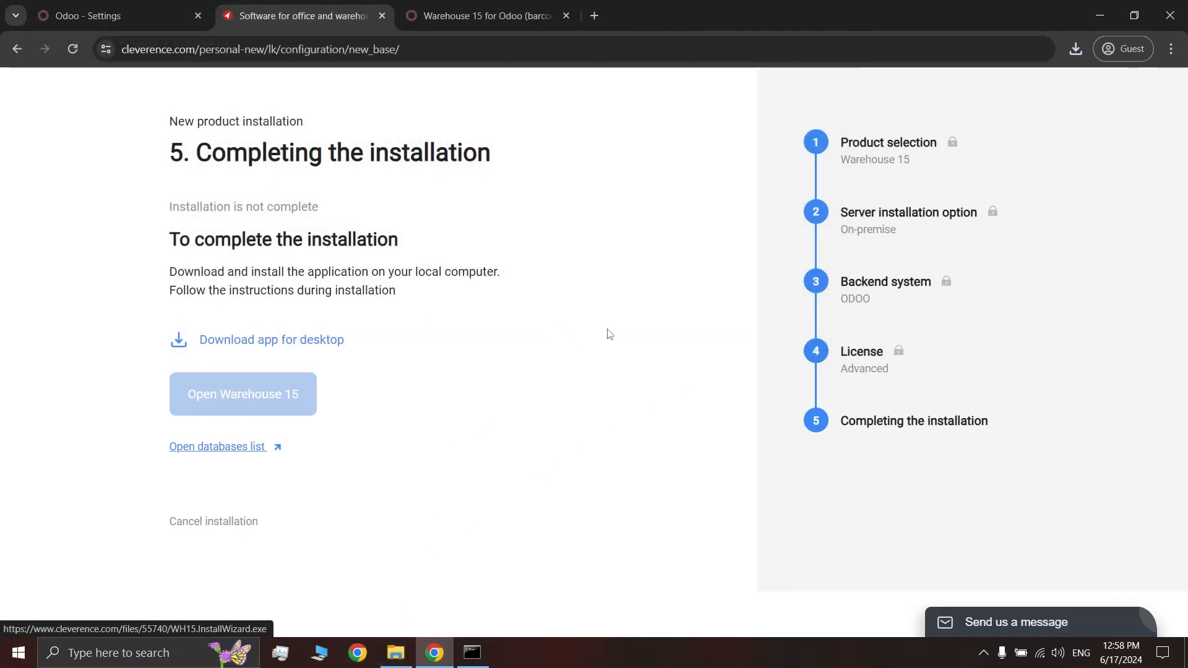
Launch WH15.InstallWizard.exe from the Downloads folder
left_click(407, 653)
left_click(243, 136)
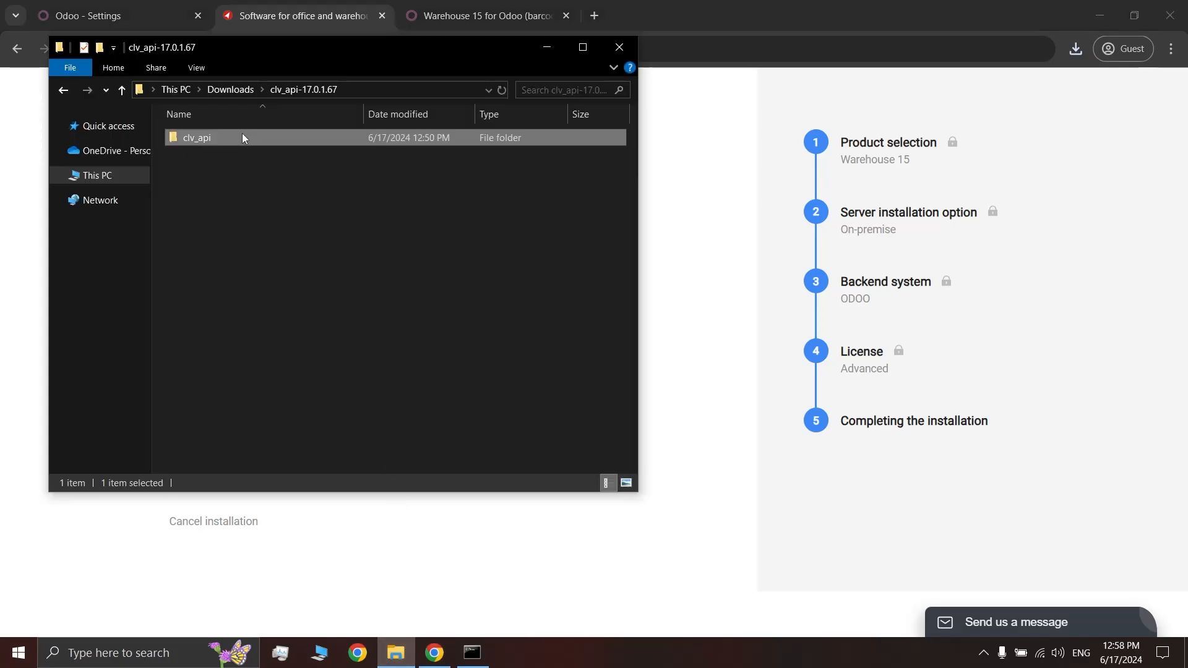
double_click(243, 136)
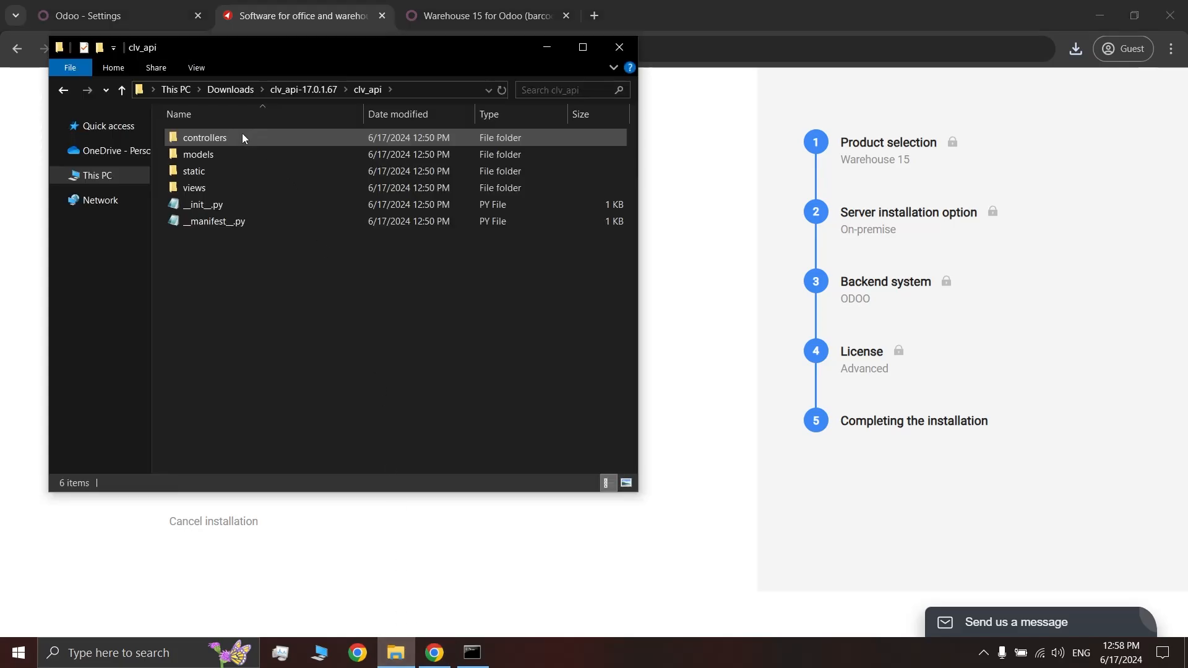
left_click(218, 90)
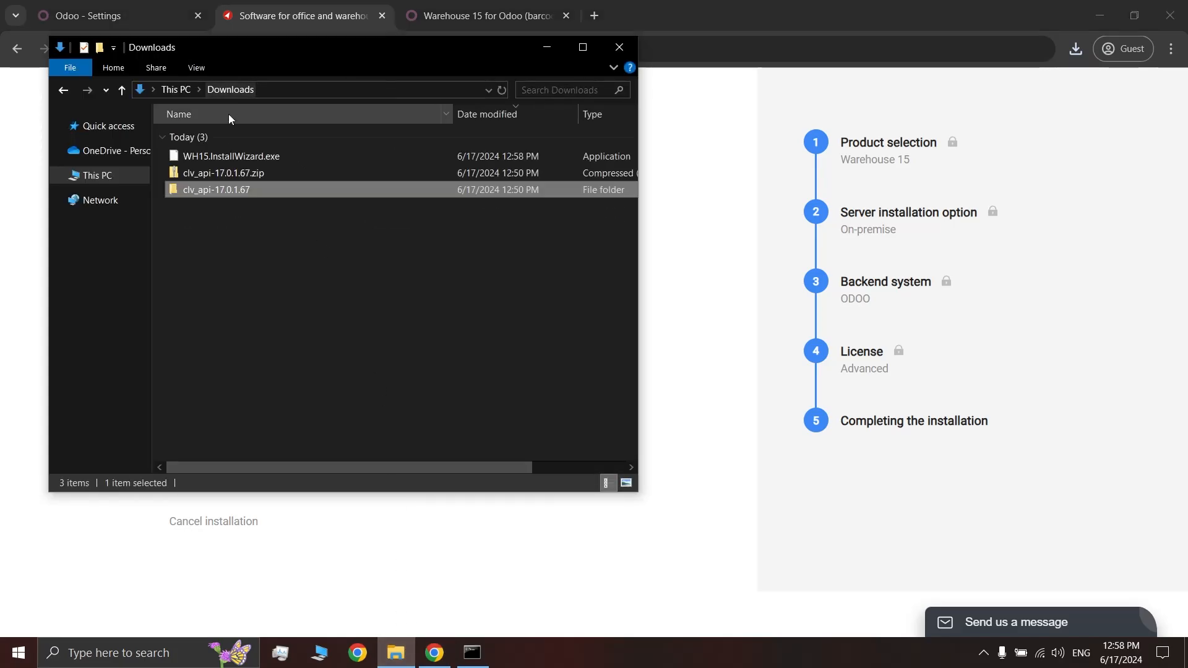
double_click(262, 157)
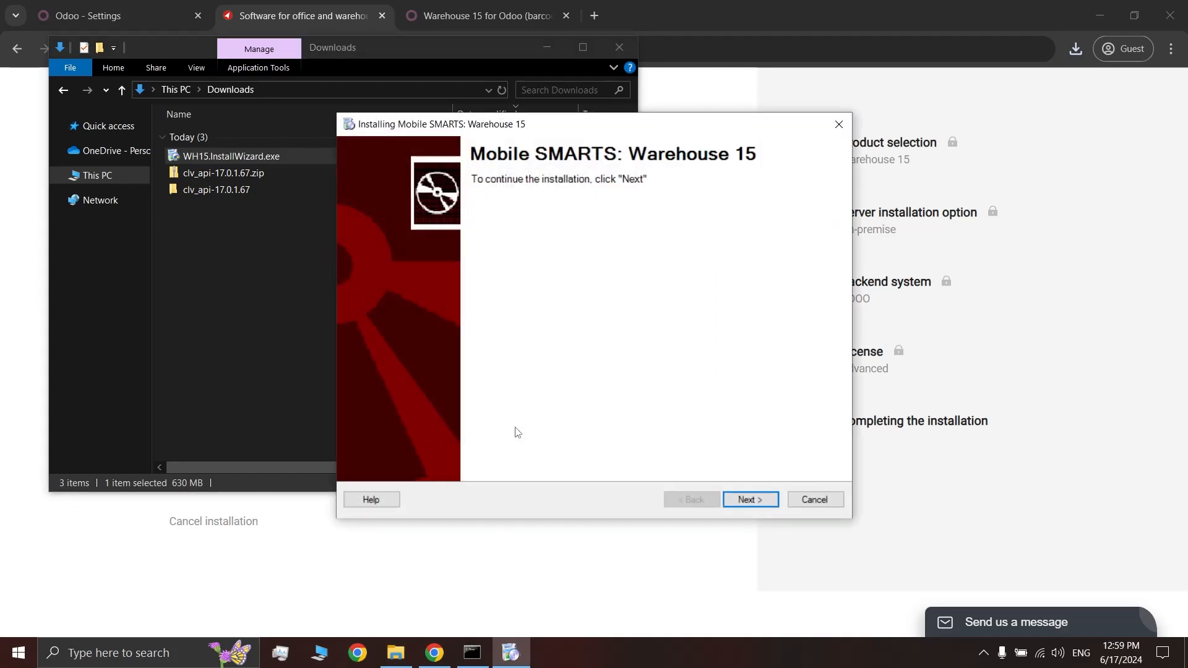
Accept the Warehouse 15 license and choose Odoo as the core system
left_click(750, 499)
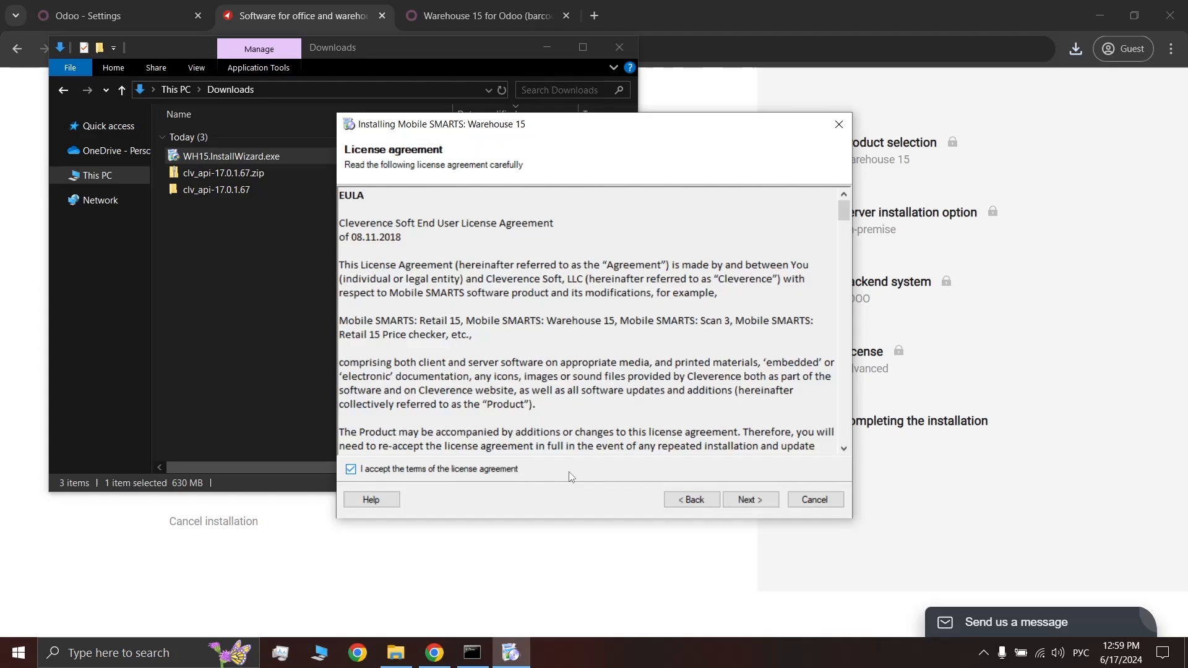
left_click(571, 470)
left_click(745, 501)
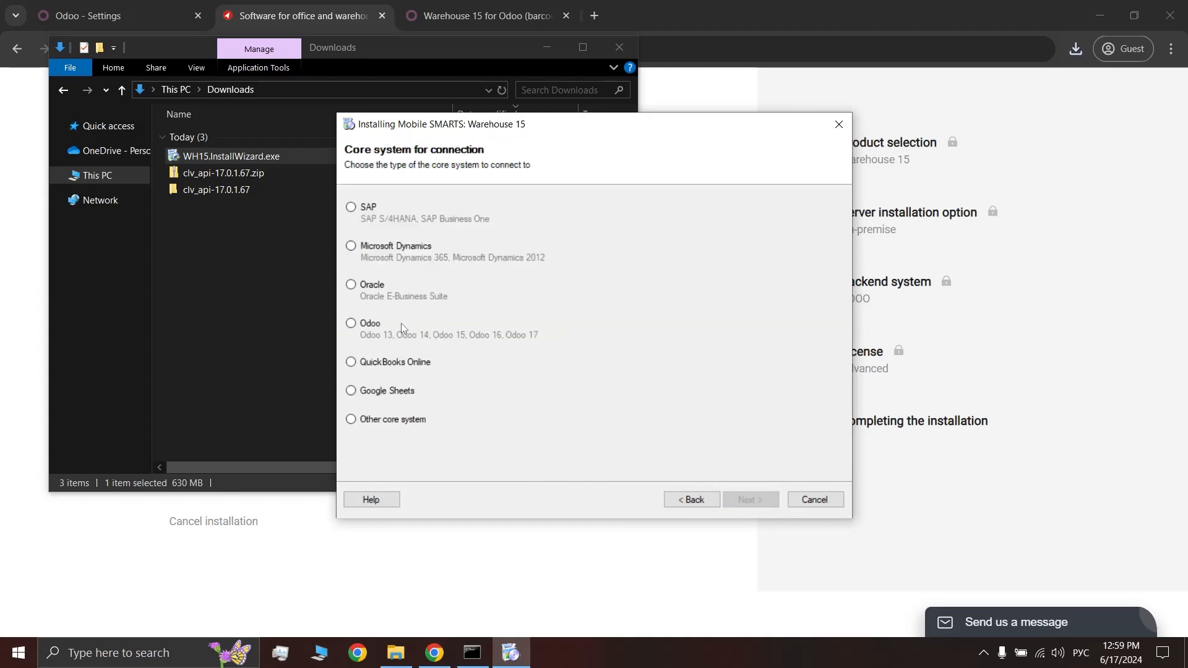
left_click(381, 324)
left_click(744, 498)
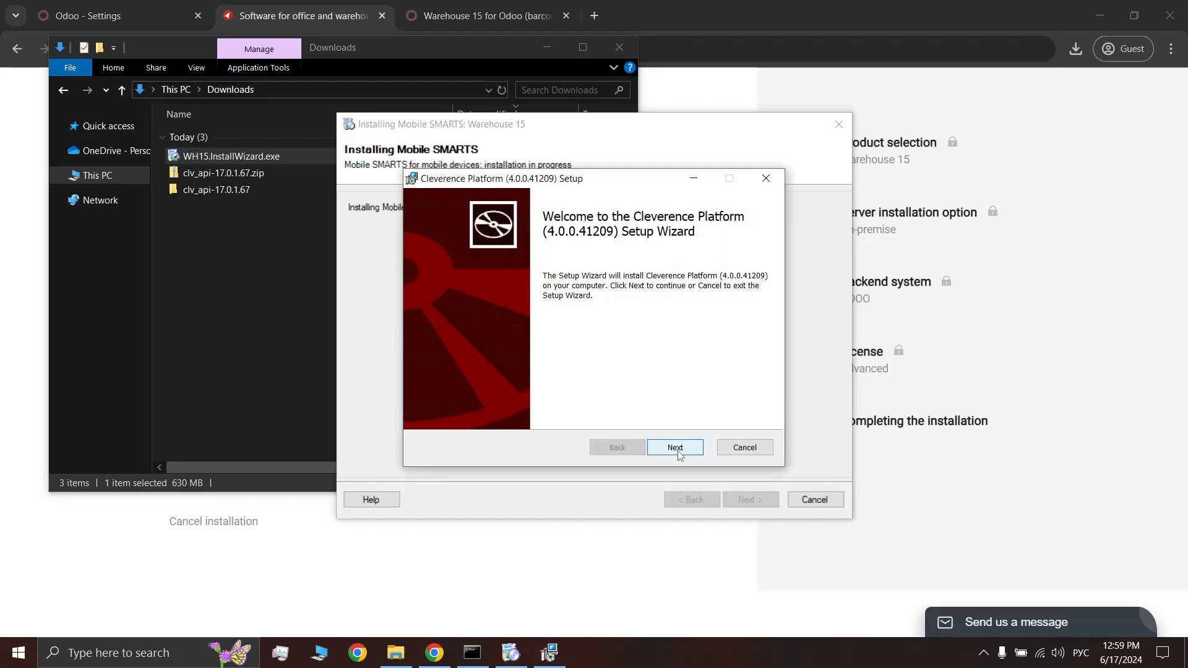
Accept the EULA and install Cleverence Platform 4.0.0.41209 through to Finish
left_click(676, 448)
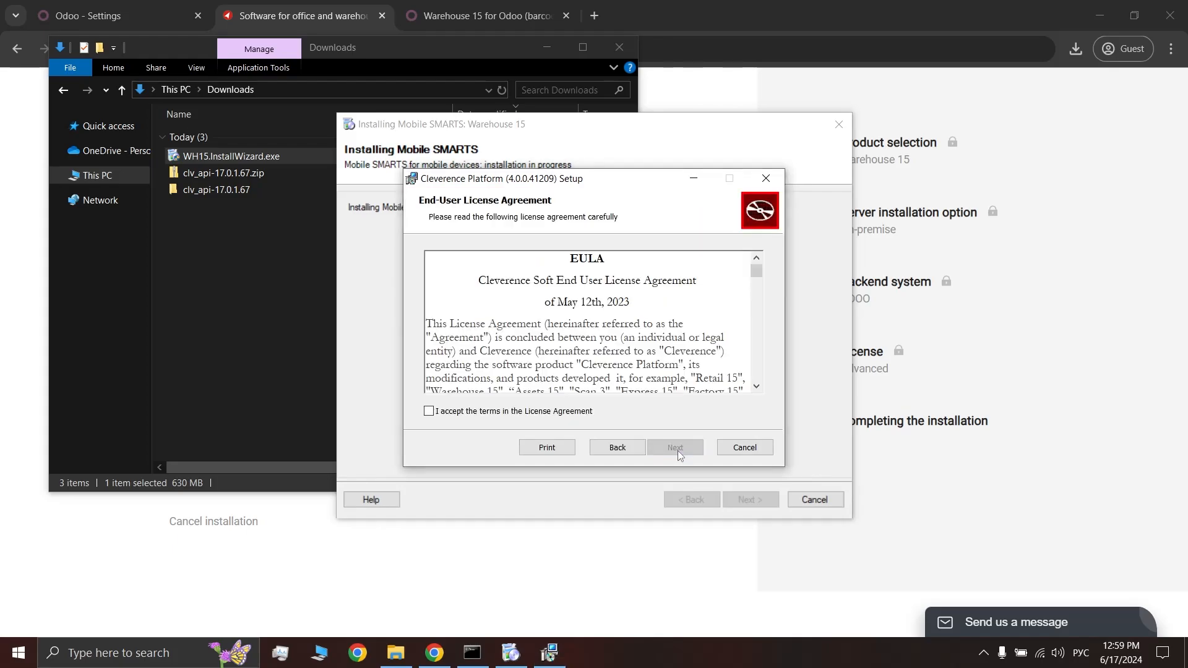
left_click(487, 408)
left_click(679, 451)
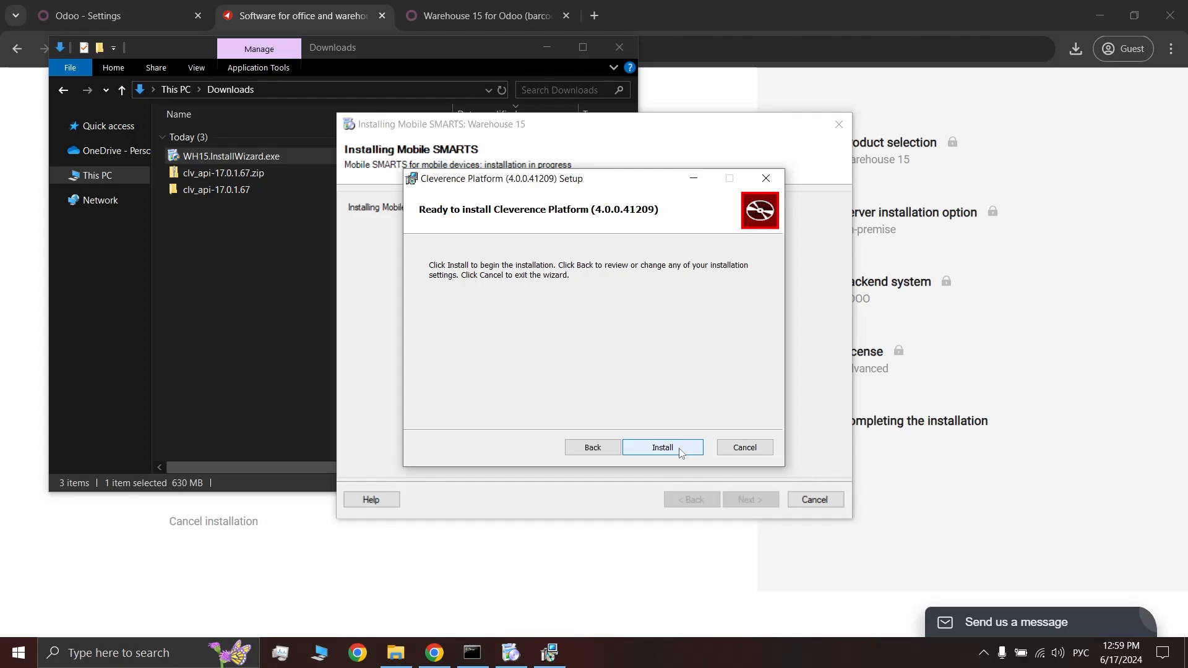
left_click(679, 450)
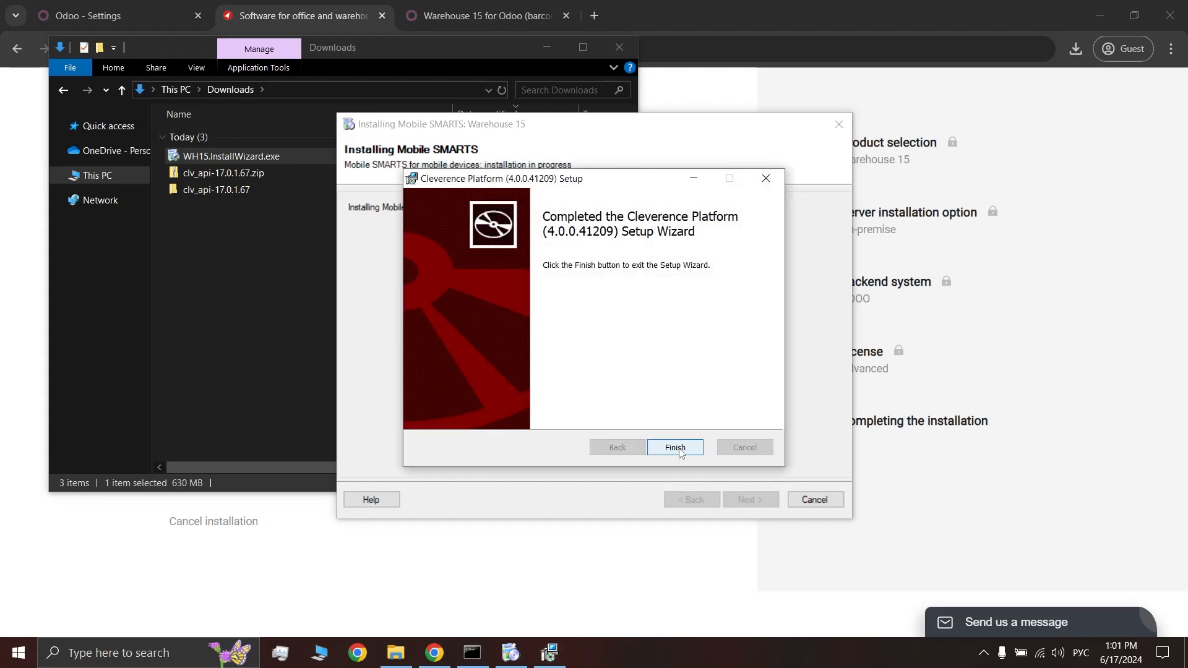
left_click(676, 448)
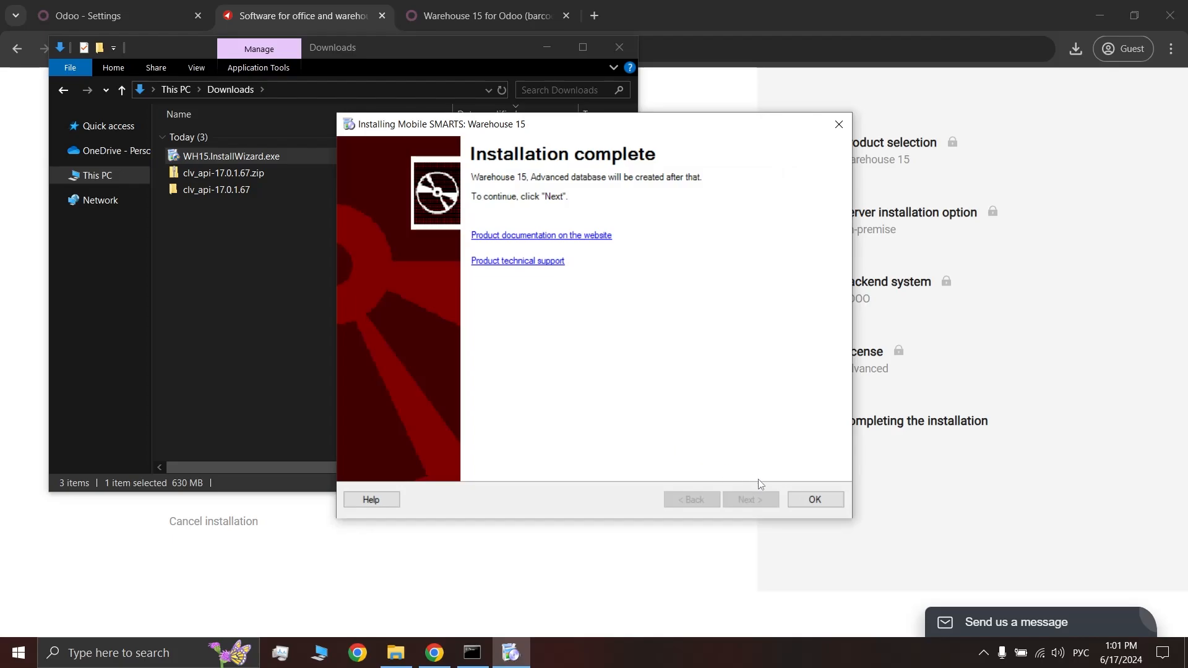
Close the completed installer and bring the Warehouse 15 browser page forward
left_click(816, 500)
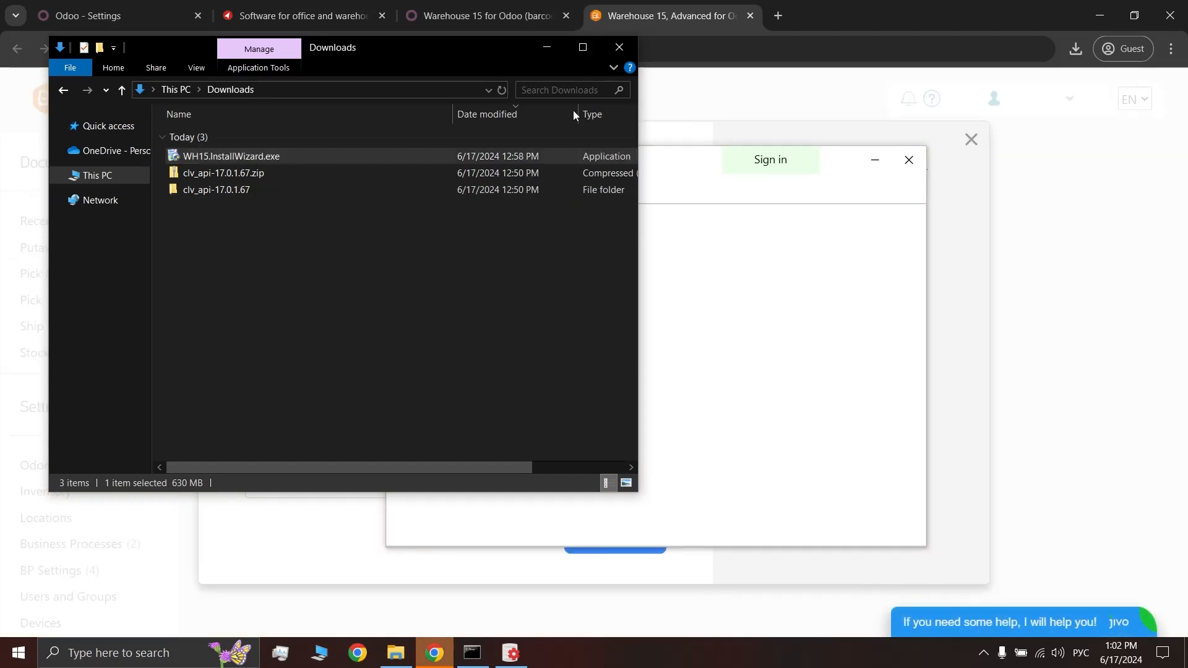
left_click(549, 47)
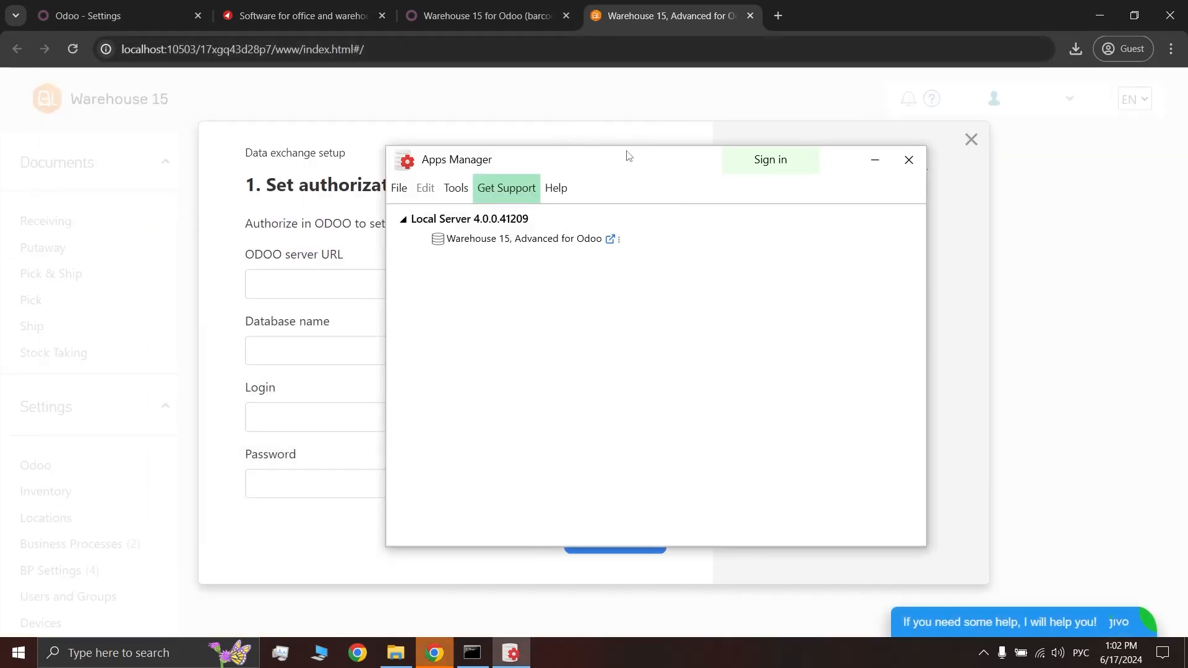
left_click(662, 12)
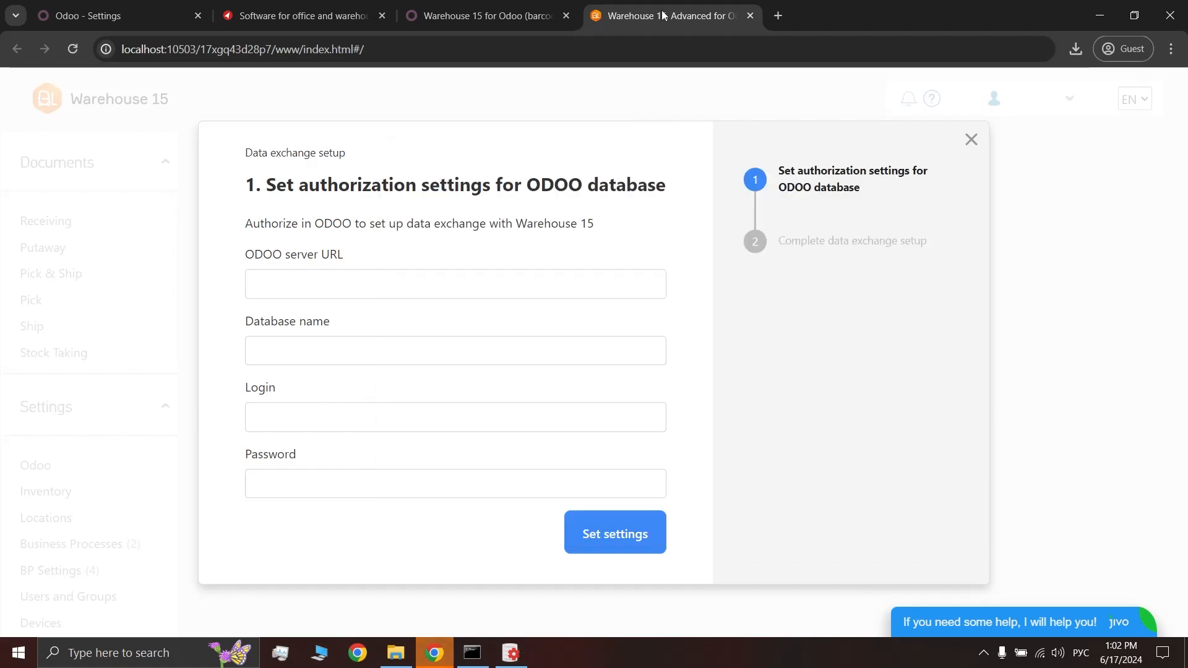
left_click(525, 289)
key("alt+shift")
type("htt")
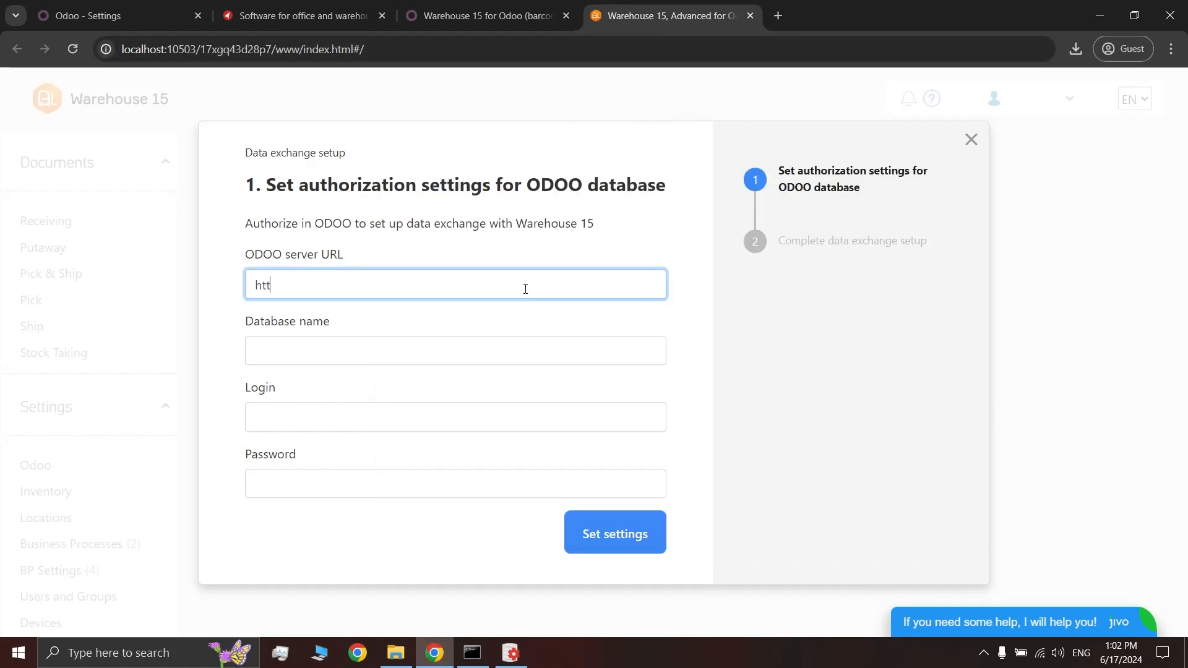
type("p://85.193.81.126:8070")
left_click(498, 346)
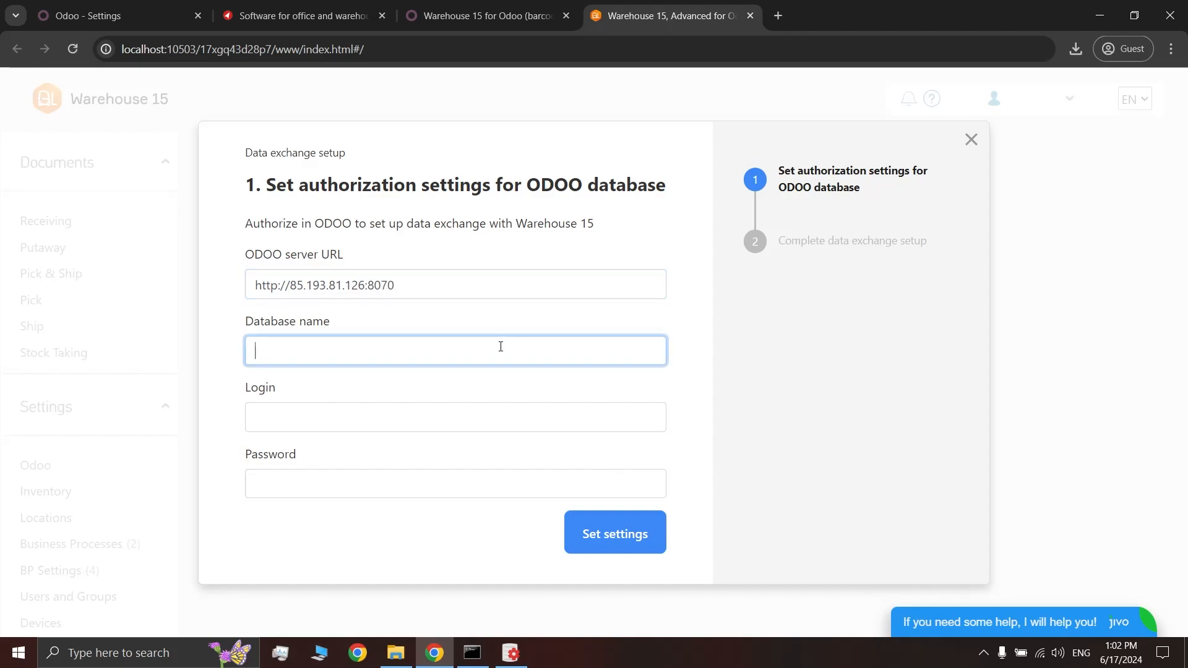
type("test_circuit_odoo17_2")
left_click(473, 421)
type("admin")
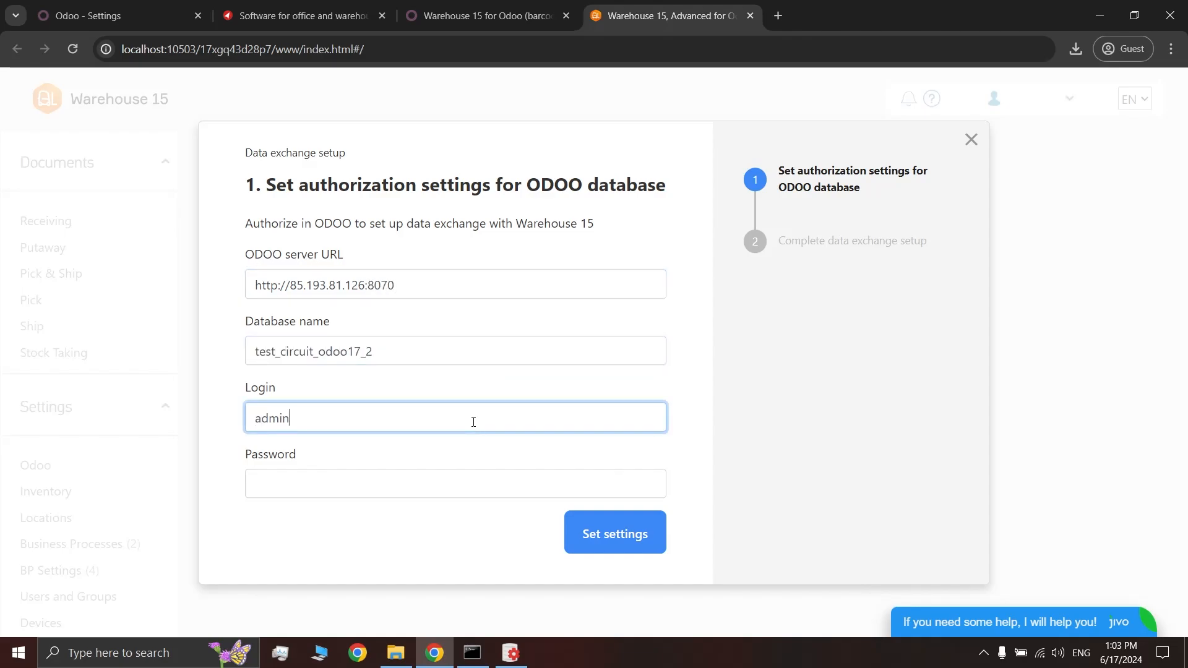
key("Tab")
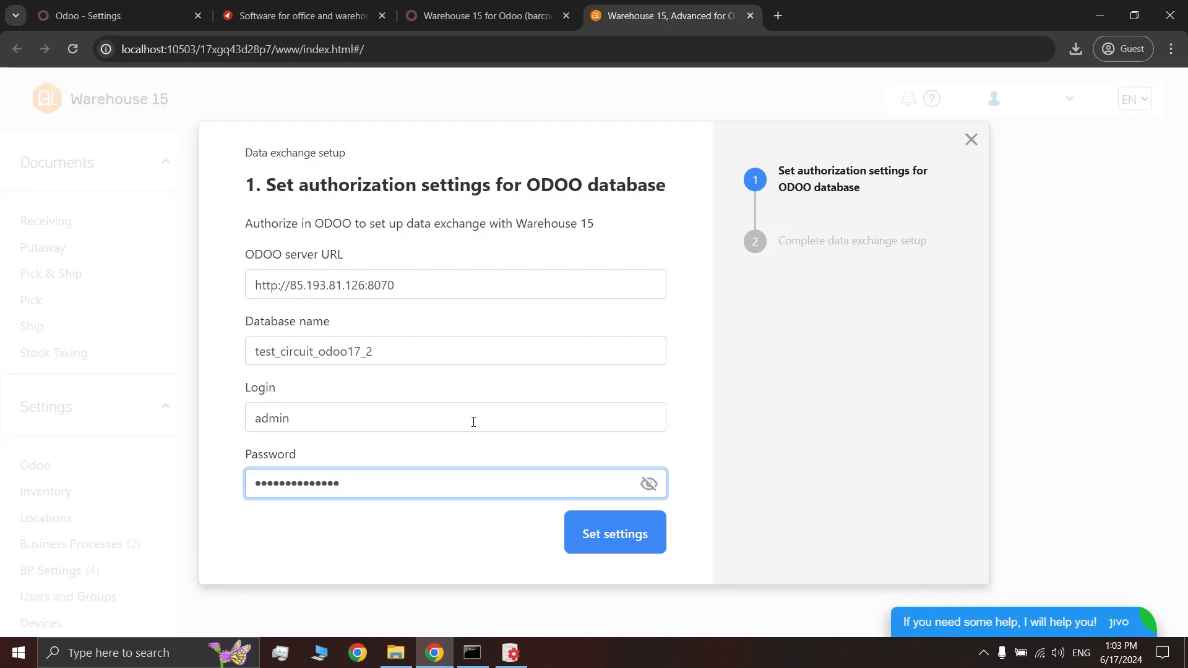
left_click(618, 547)
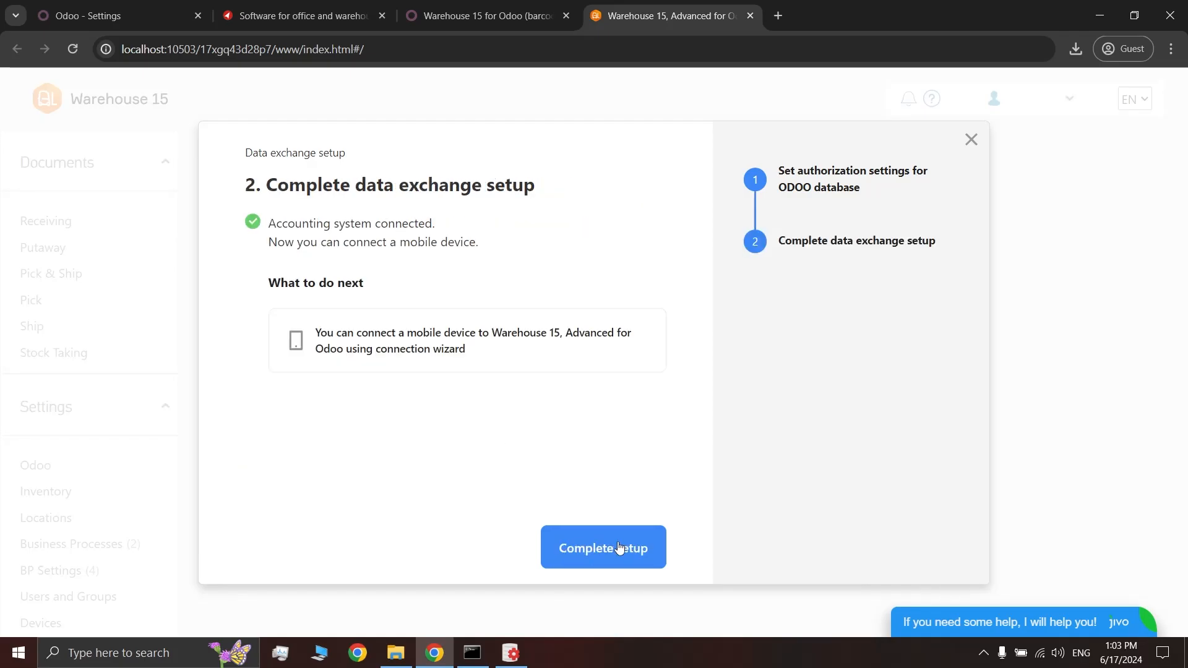
left_click(618, 547)
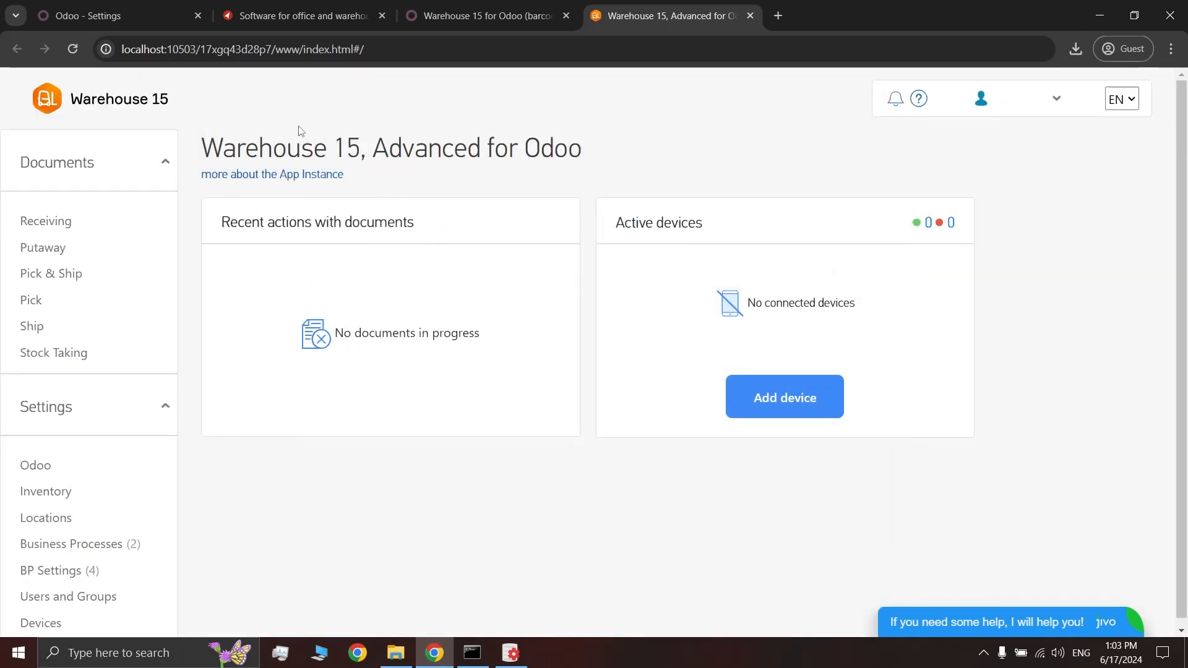
Run Check connection in Odoo's Warehouse 15 settings, then return to the Warehouse 15 dashboard
left_click(174, 24)
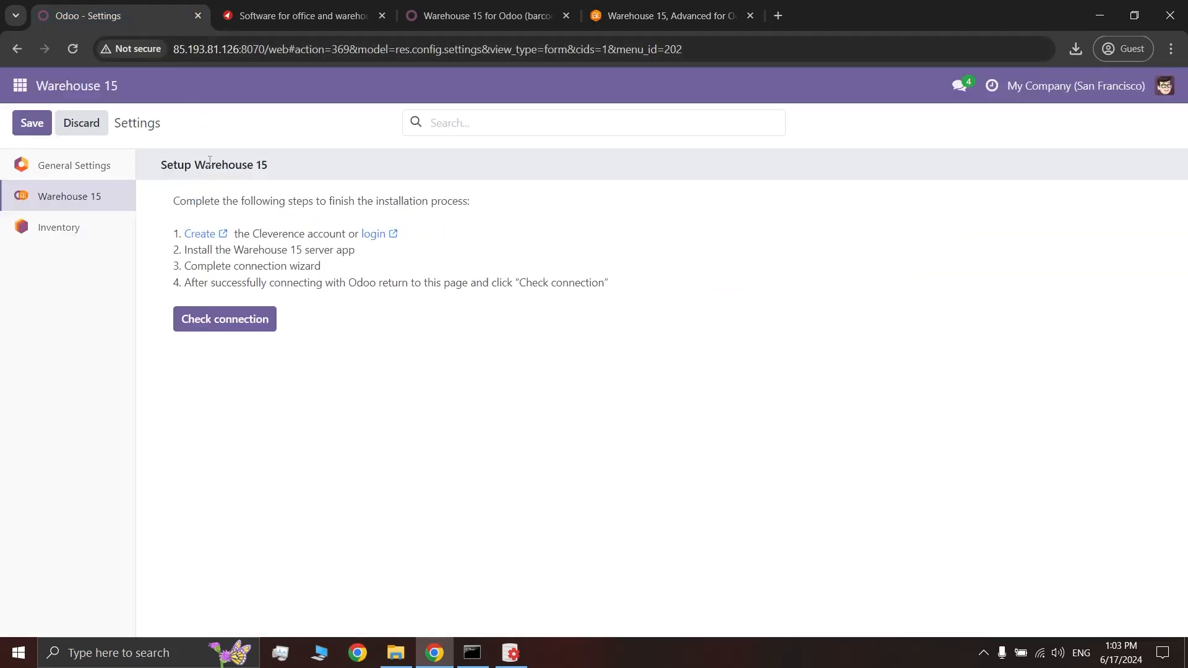
left_click(254, 319)
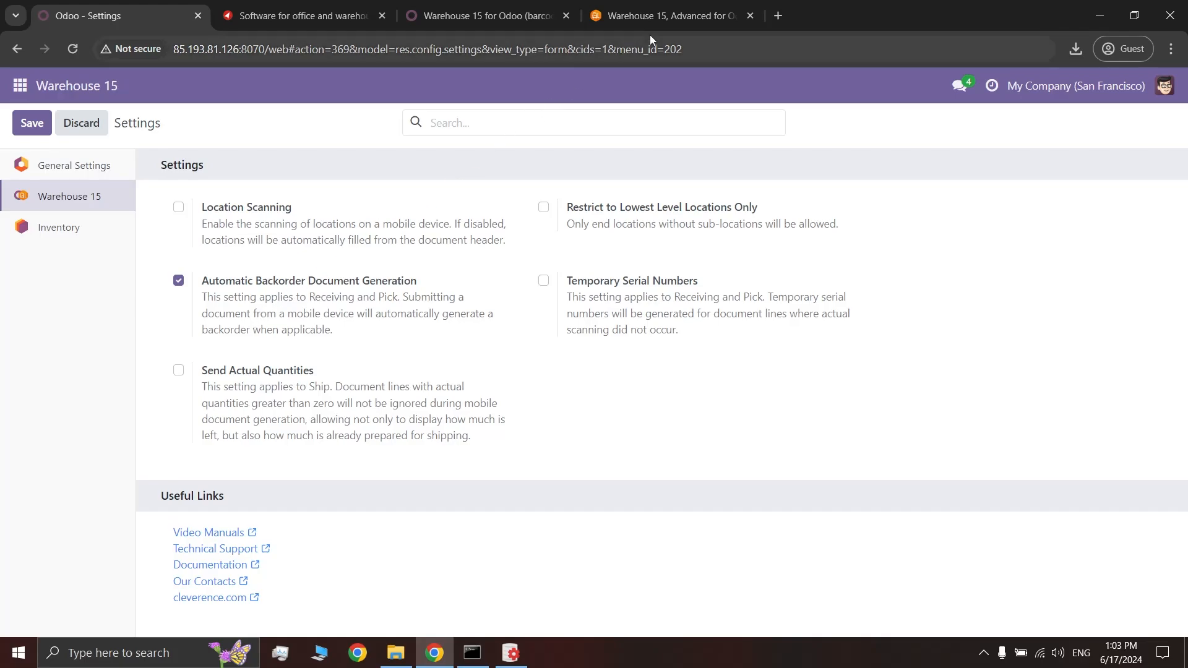
left_click(707, 9)
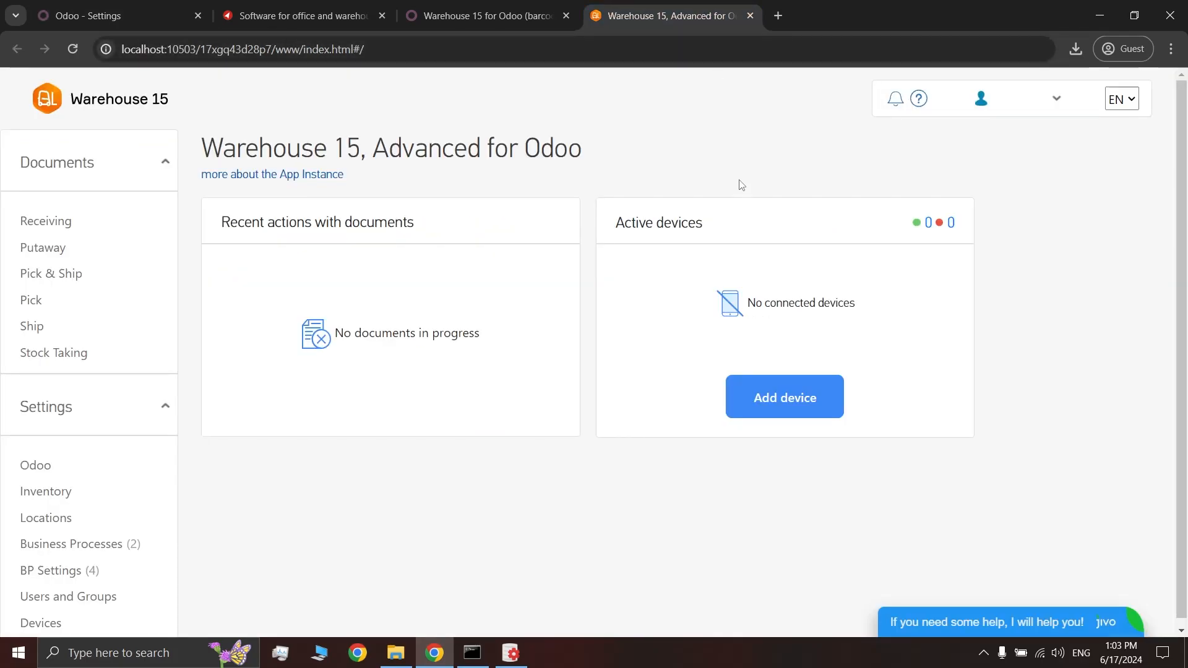
Add an Android device using the .apk download method, reaching the Install the app step
left_click(760, 396)
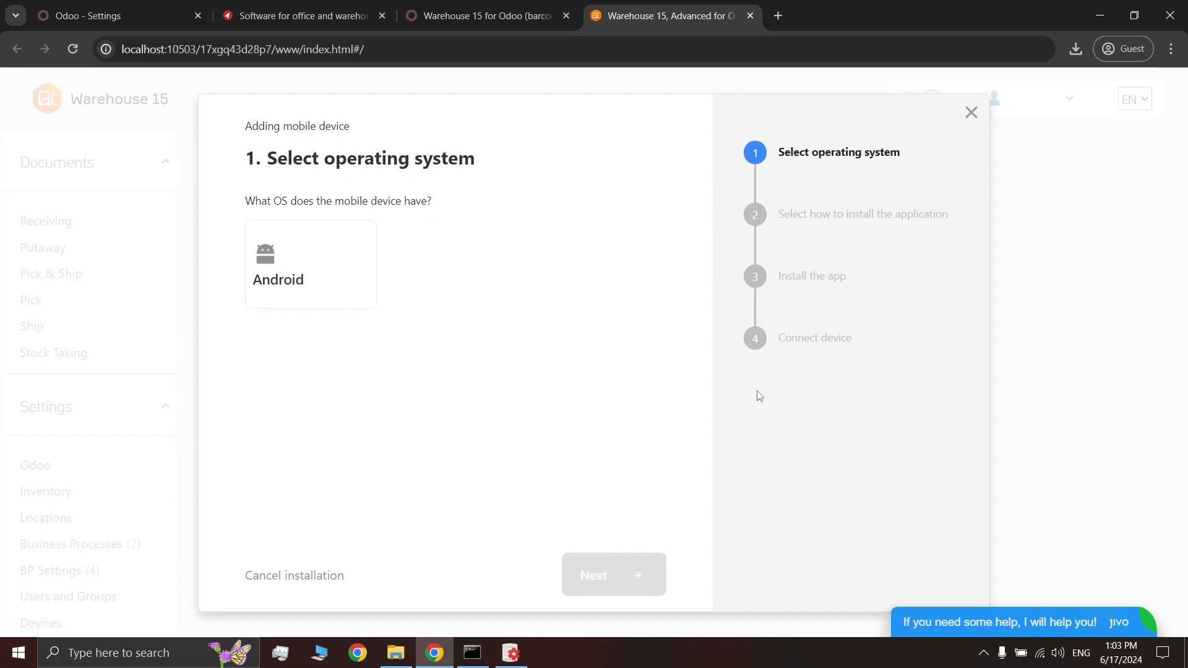
left_click(346, 268)
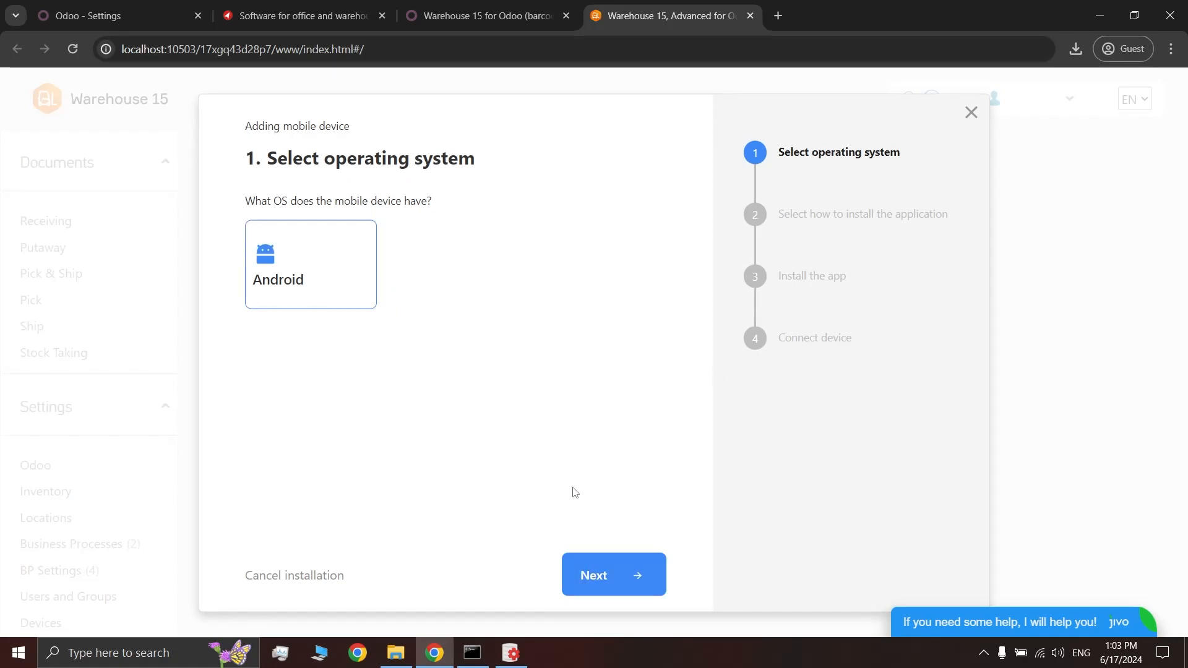
left_click(609, 572)
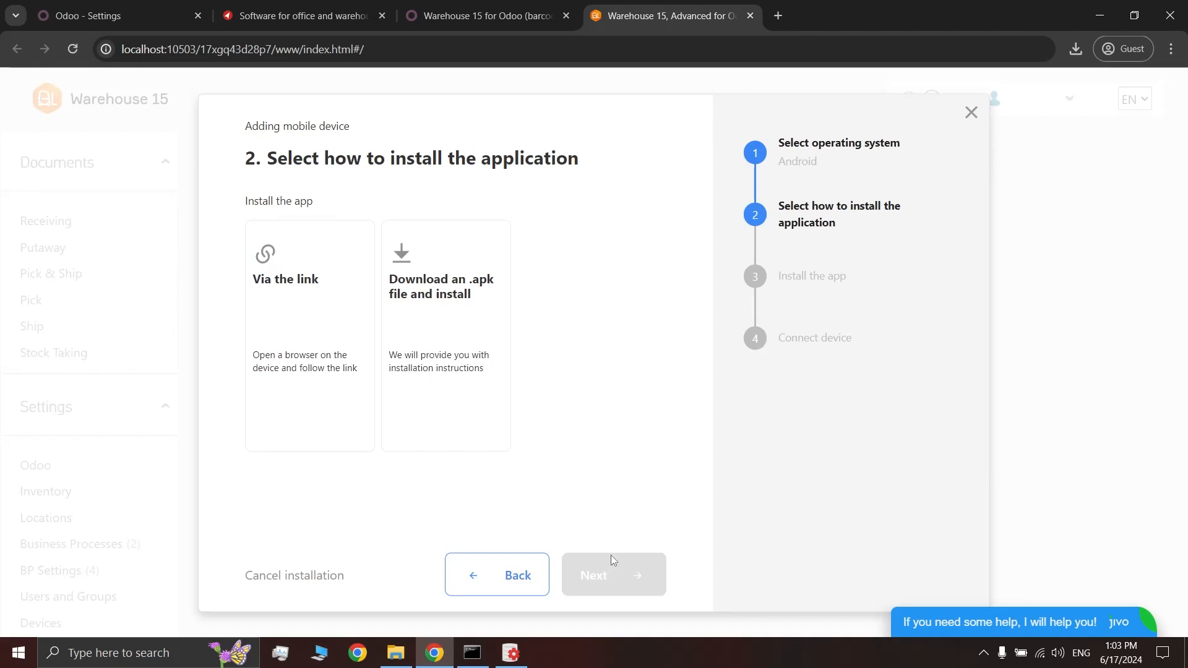
left_click(465, 350)
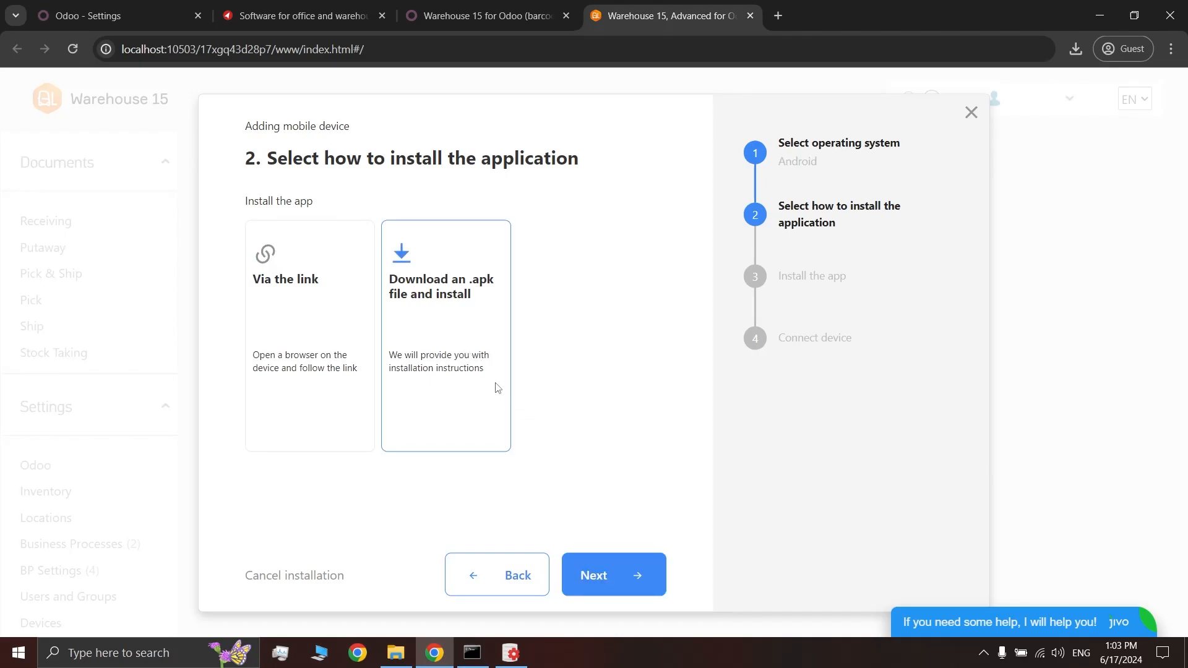
left_click(615, 569)
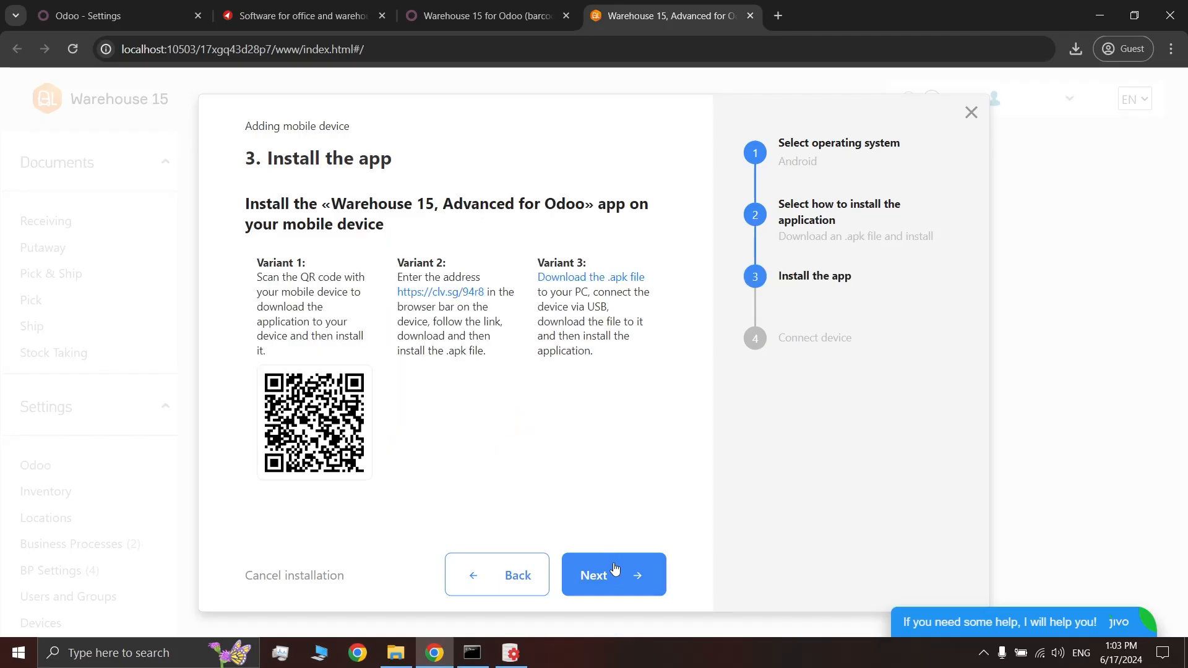